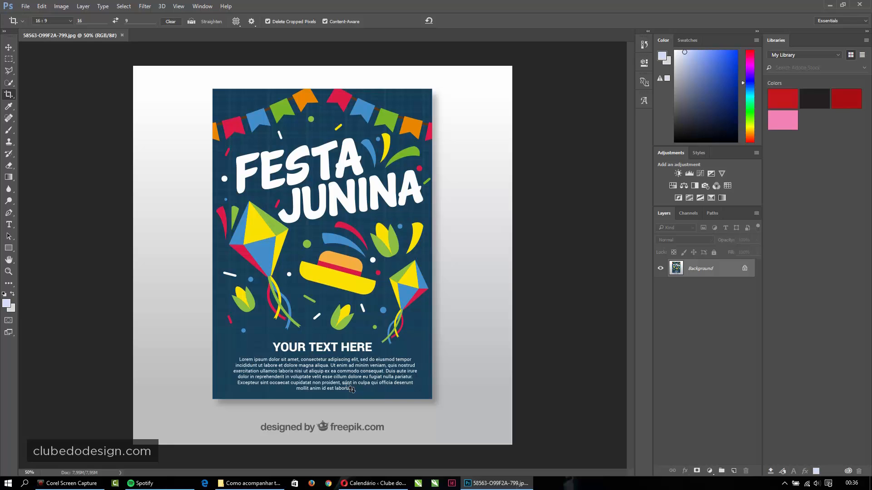
- Outline the word FESTA on the poster with a Polygonal Lasso selection
{"action": "left_click", "coordinate": [9, 64]}
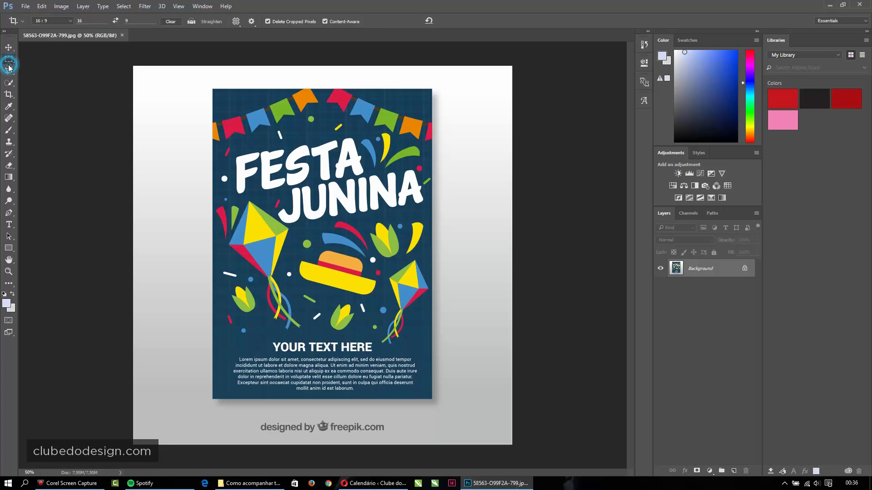
{"action": "left_click", "coordinate": [9, 71]}
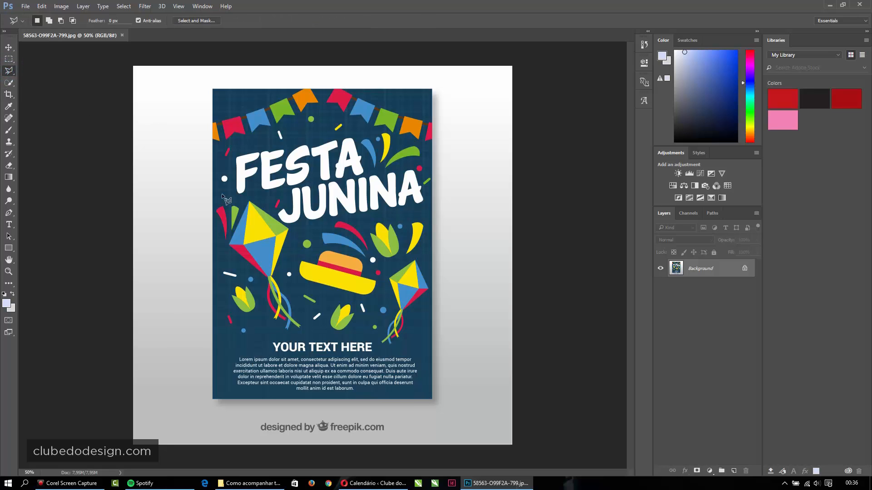
{"action": "left_click", "coordinate": [238, 198]}
{"action": "left_click", "coordinate": [308, 184]}
{"action": "left_click", "coordinate": [368, 174]}
{"action": "left_click", "coordinate": [355, 130]}
{"action": "left_click", "coordinate": [249, 141]}
{"action": "double_click", "coordinate": [230, 175]}
- Run Match Font on the FESTA selection, sync Felt Tip Roman Bold from Typekit and accept the match
{"action": "left_click", "coordinate": [106, 7]}
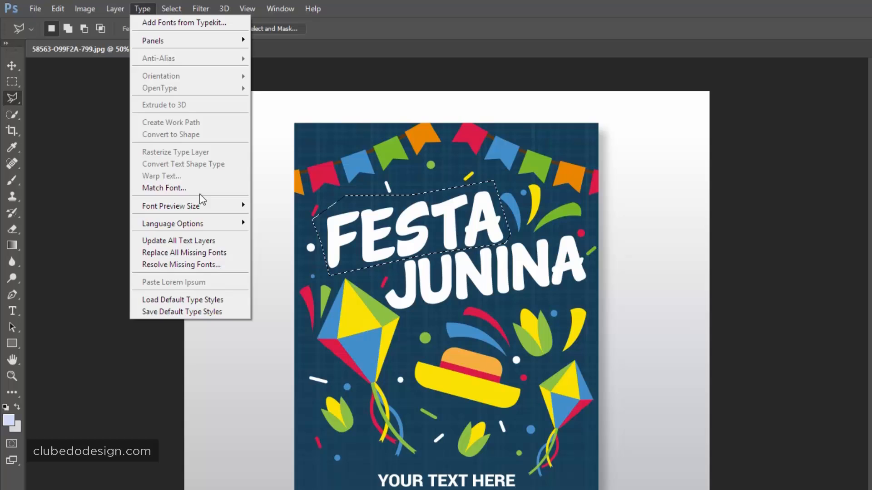
{"action": "left_click", "coordinate": [162, 154]}
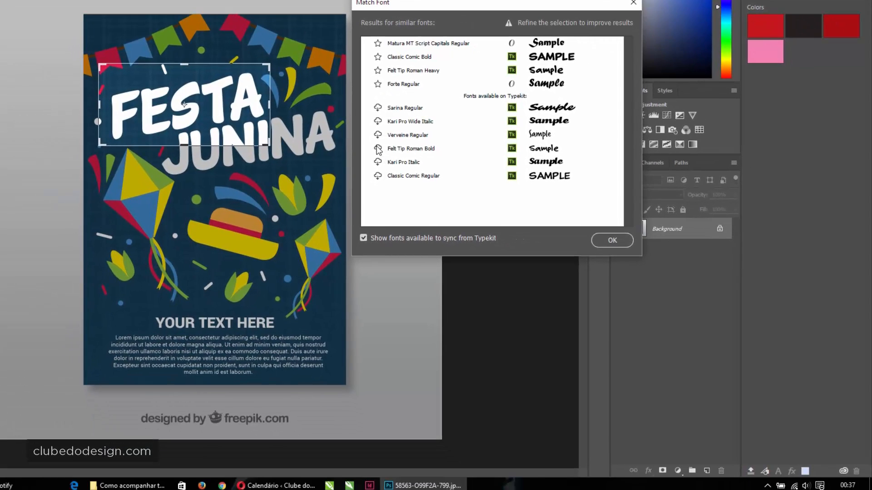
{"action": "left_click", "coordinate": [433, 210]}
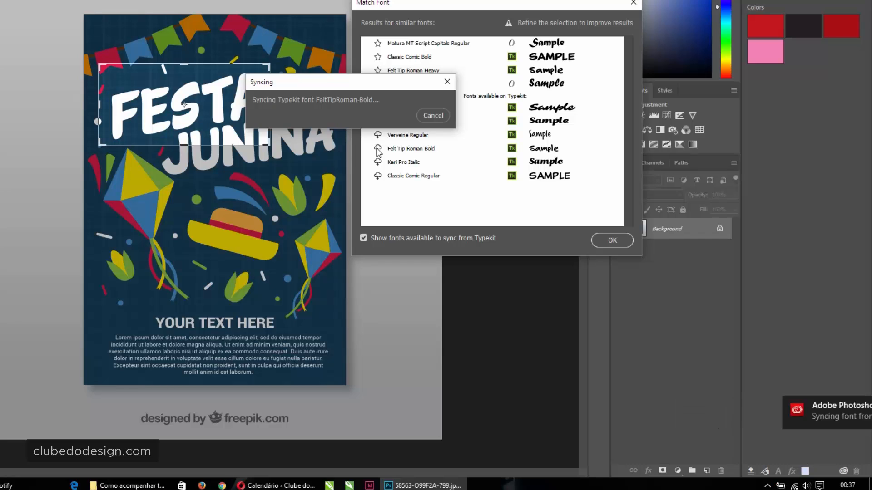
{"action": "left_click", "coordinate": [377, 148]}
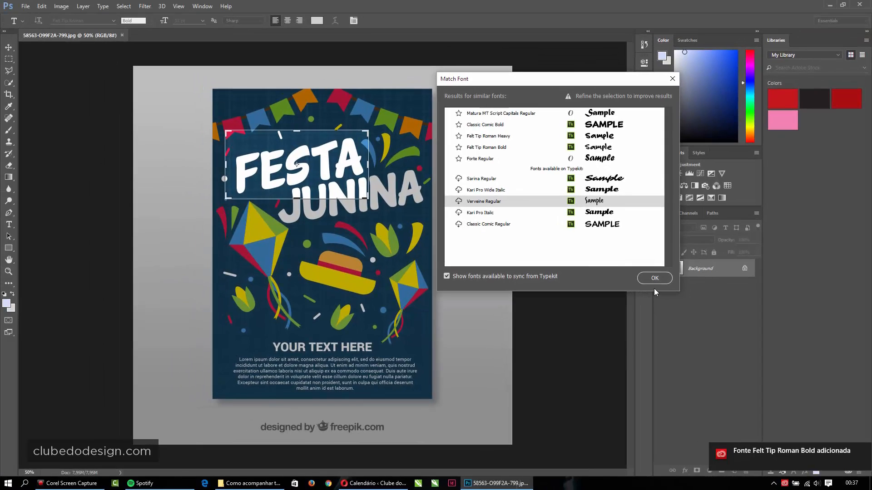
{"action": "left_click", "coordinate": [659, 282]}
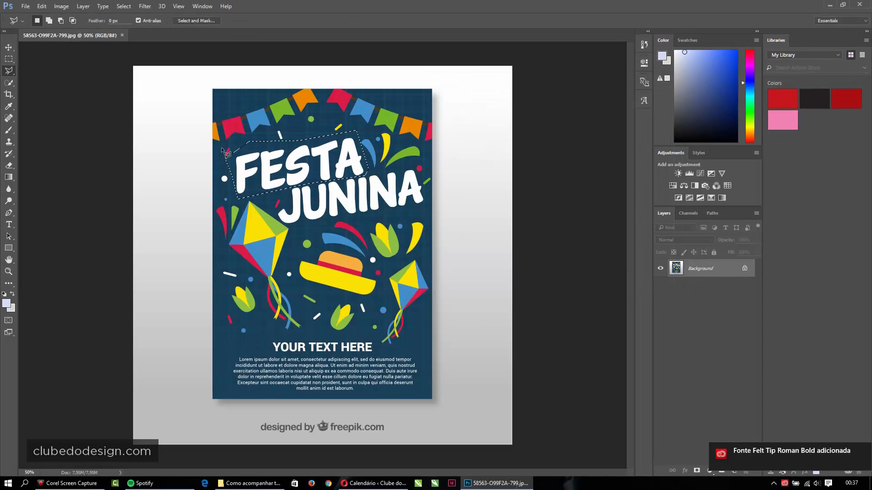
- Check the Type tool's font, rerun Match Font on the FESTA selection, close it and deselect
{"action": "key", "text": "t"}
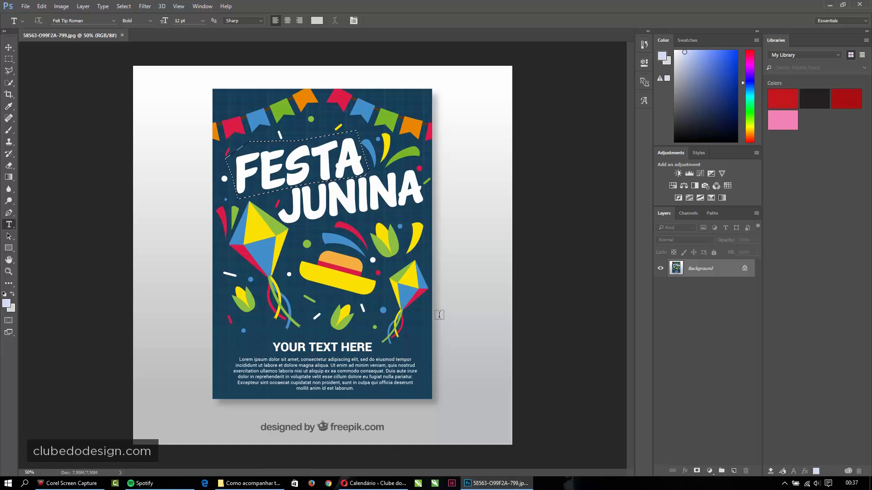
{"action": "left_click", "coordinate": [110, 6]}
{"action": "left_click", "coordinate": [143, 136]}
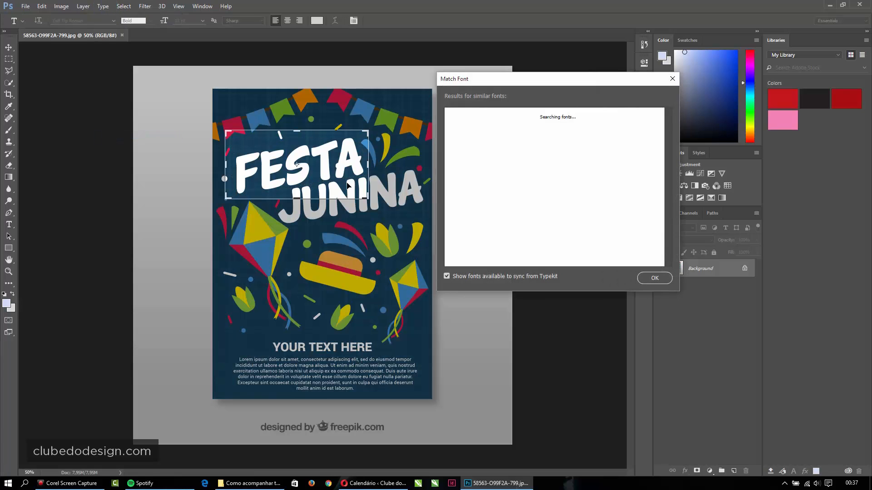
{"action": "left_click", "coordinate": [656, 276]}
{"action": "key", "text": "ctrl+d"}
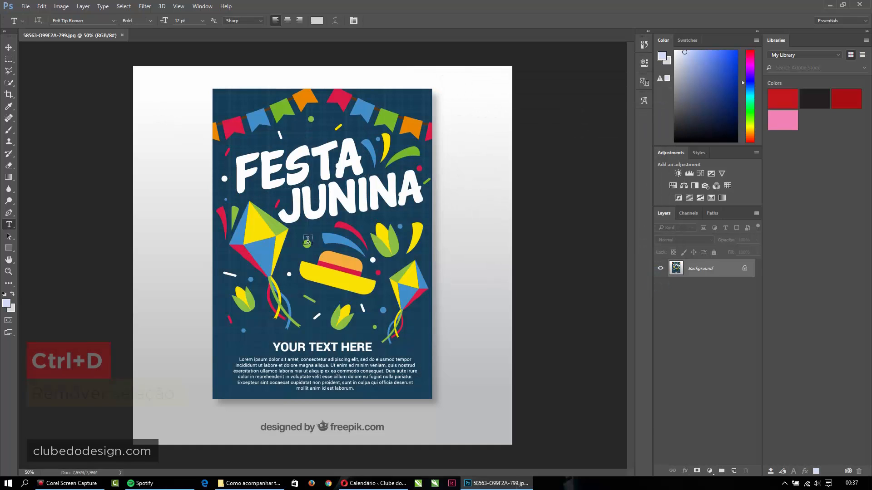
- Select the YOUR TEXT HERE line with a rectangular marquee and use Match Font to choose Roboto Black for the Type tool
{"action": "left_click", "coordinate": [9, 59]}
{"action": "left_click_drag", "start_coordinate": [267, 338], "coordinate": [376, 356]}
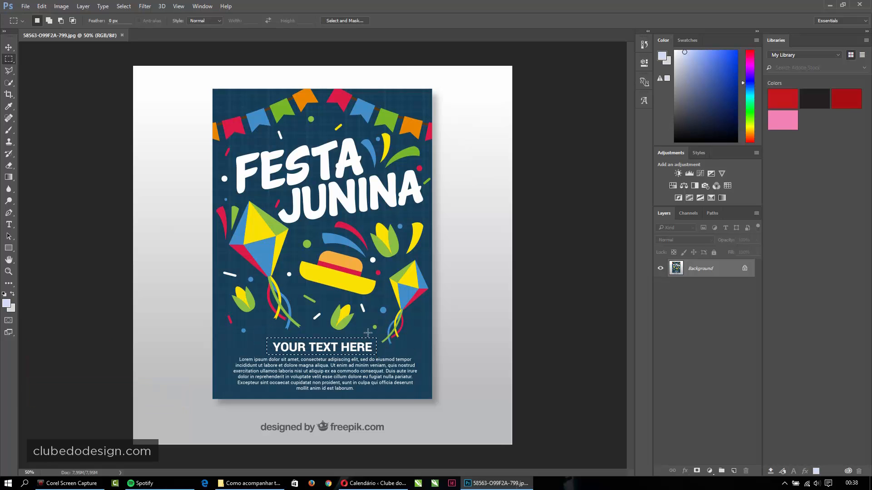
{"action": "left_click", "coordinate": [102, 6]}
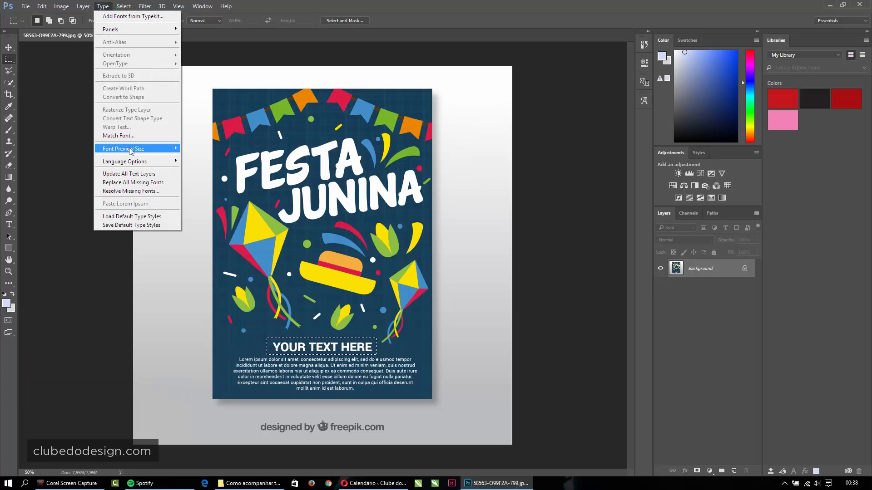
{"action": "left_click", "coordinate": [125, 135]}
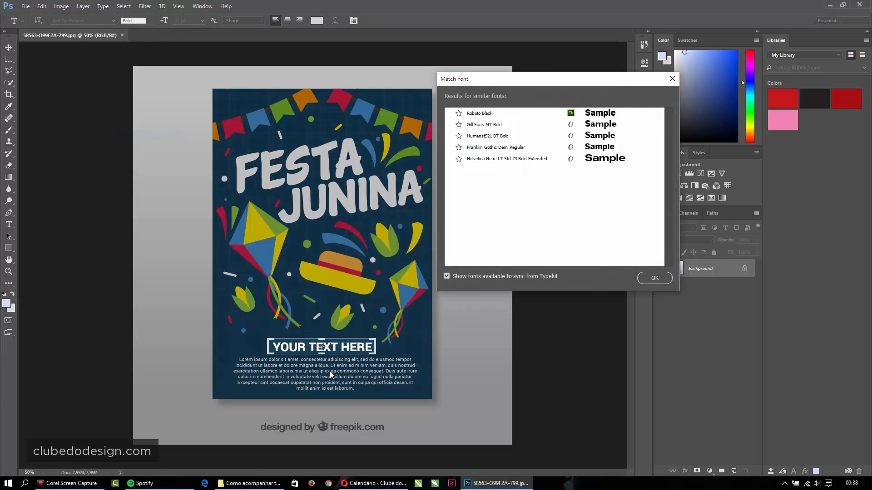
{"action": "left_click", "coordinate": [494, 114]}
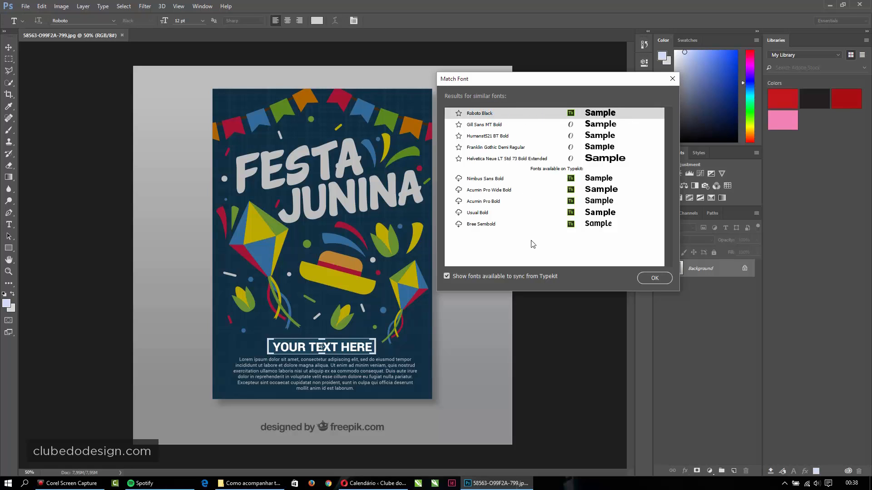
{"action": "left_click", "coordinate": [651, 278]}
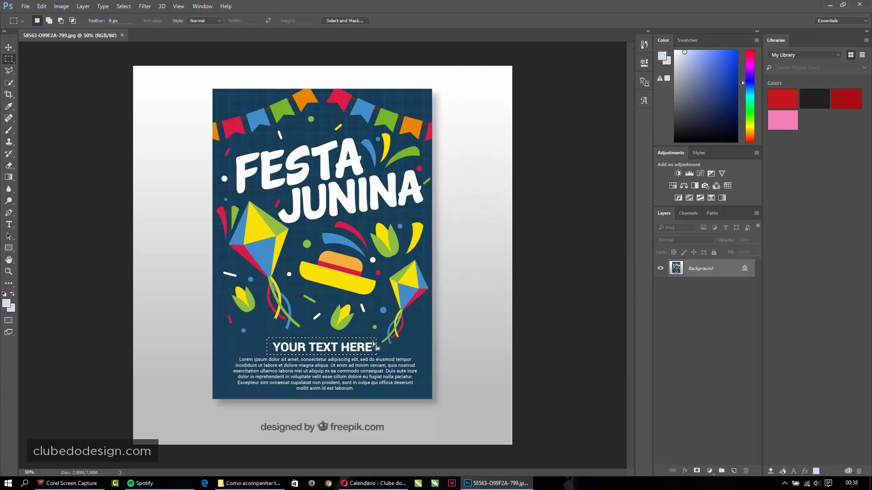
{"action": "key", "text": "t"}
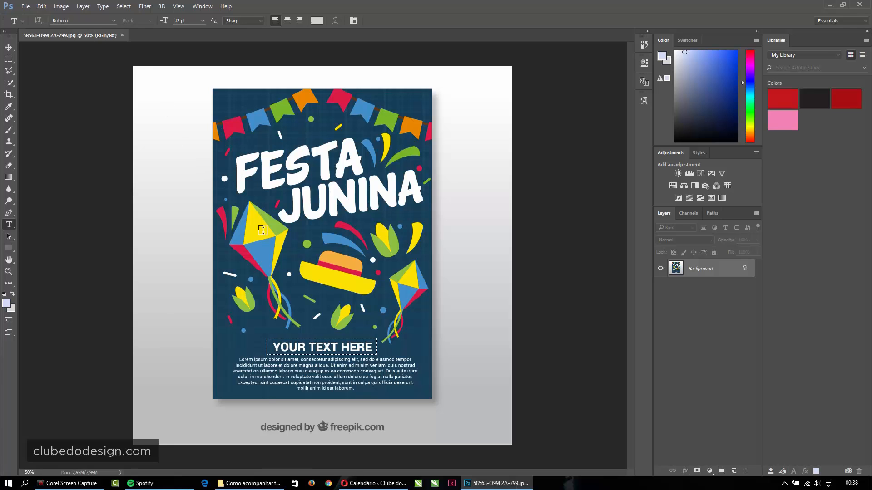
- Replace the selection with a rectangular marquee around the word "designed" in the credit line below the poster
{"action": "key", "text": "ctrl+d"}
{"action": "key", "text": "m"}
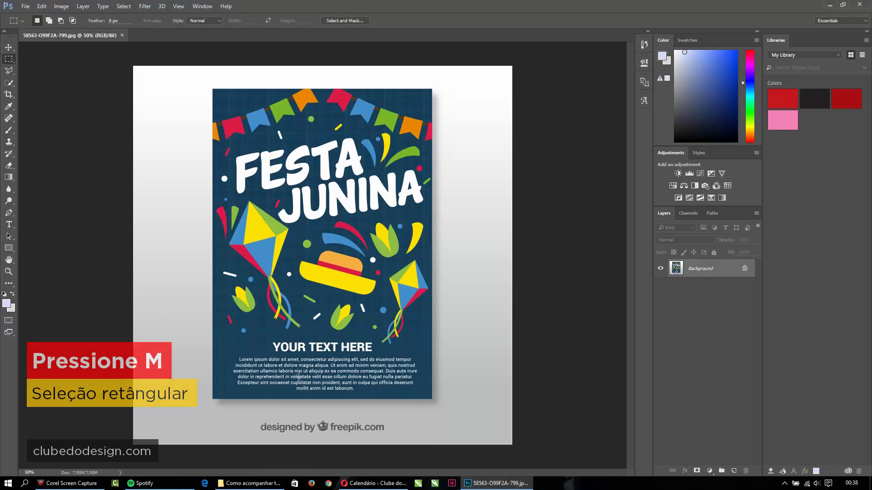
{"action": "left_click_drag", "start_coordinate": [256, 419], "coordinate": [309, 385]}
{"action": "left_click", "coordinate": [274, 428]}
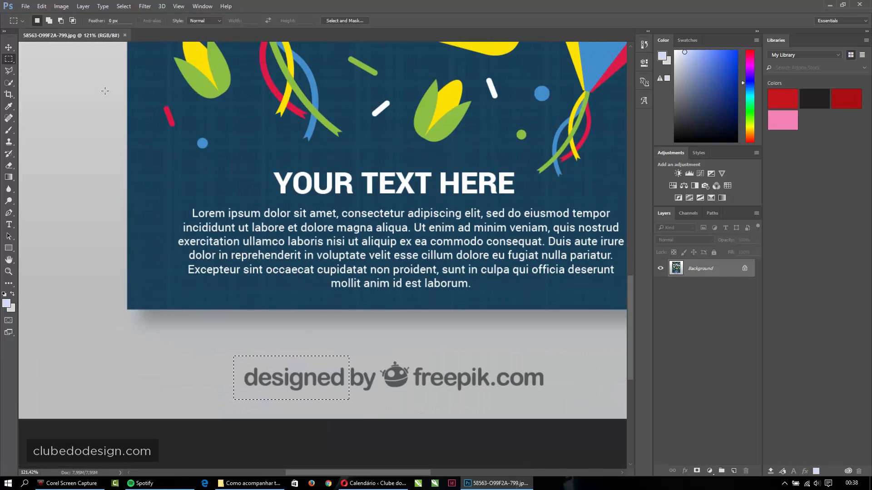
- Run Match Font on the "designed" selection and choose Arial Rounded MT Bold Regular
{"action": "left_click", "coordinate": [101, 6]}
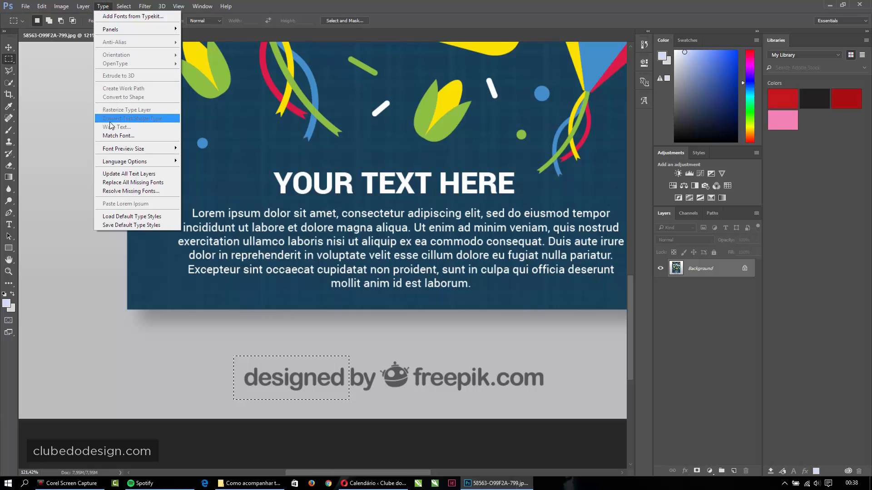
{"action": "left_click", "coordinate": [112, 137]}
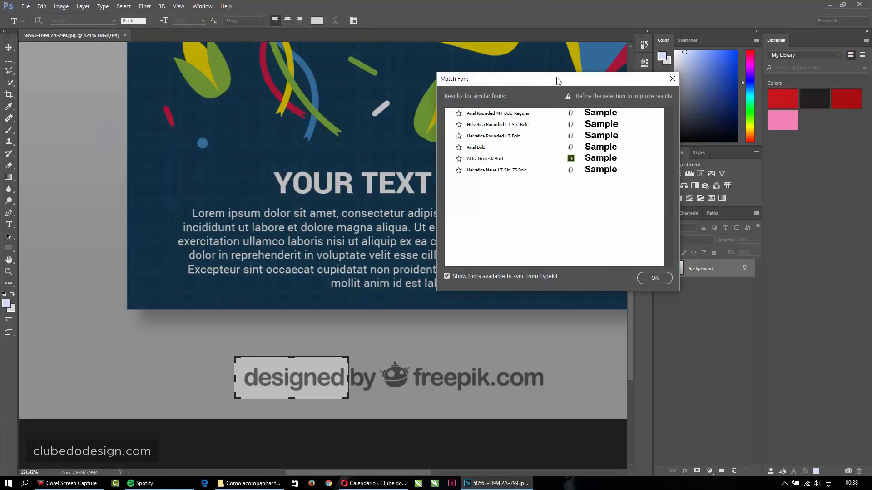
{"action": "left_click_drag", "start_coordinate": [557, 80], "coordinate": [616, 75]}
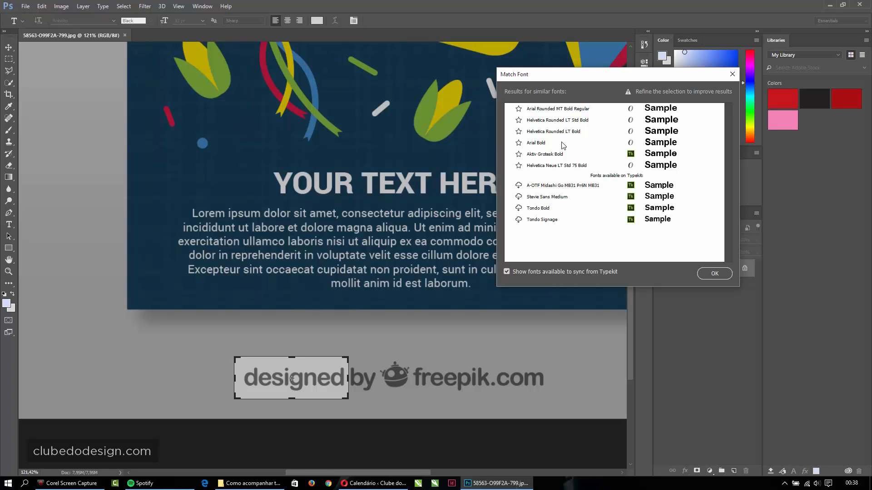
{"action": "left_click", "coordinate": [558, 109]}
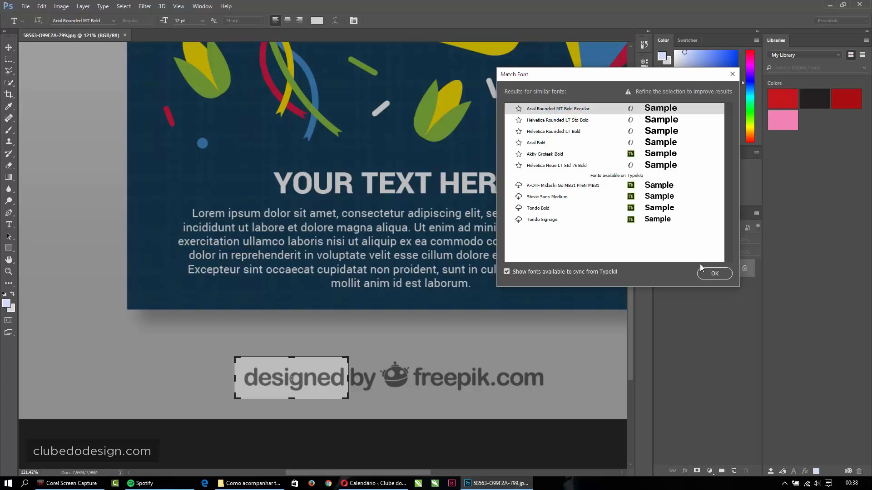
{"action": "left_click", "coordinate": [714, 273]}
- Add a text layer reading "desgned" on the grey background beside the poster using the matched font
{"action": "key", "text": "t"}
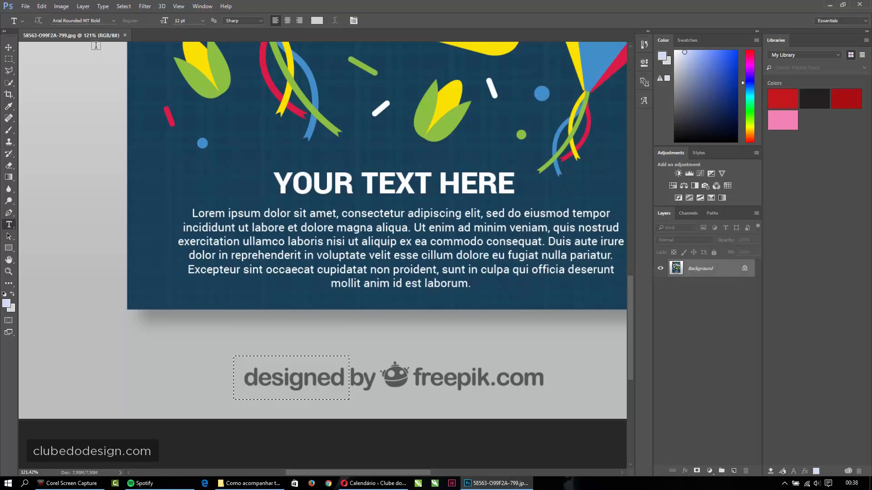
{"action": "left_click", "coordinate": [49, 220]}
{"action": "type", "text": "desig"}
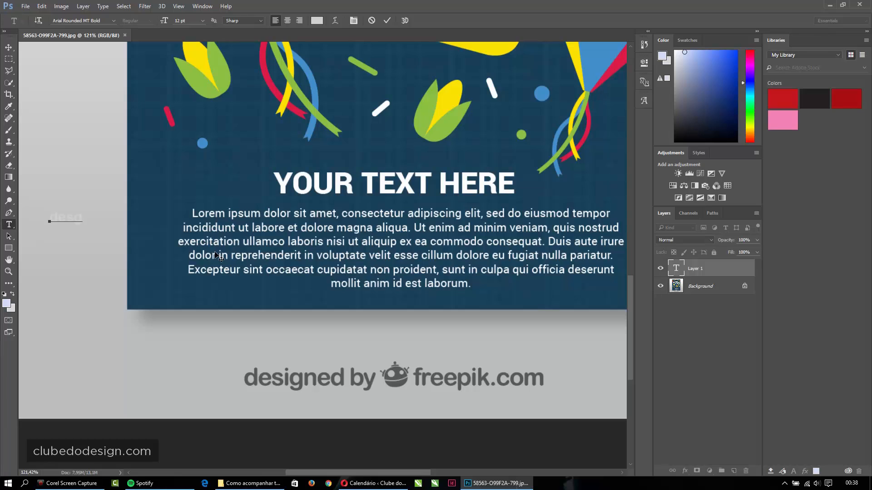
{"action": "type", "text": "ner"}
{"action": "key", "text": "ctrl+Return"}
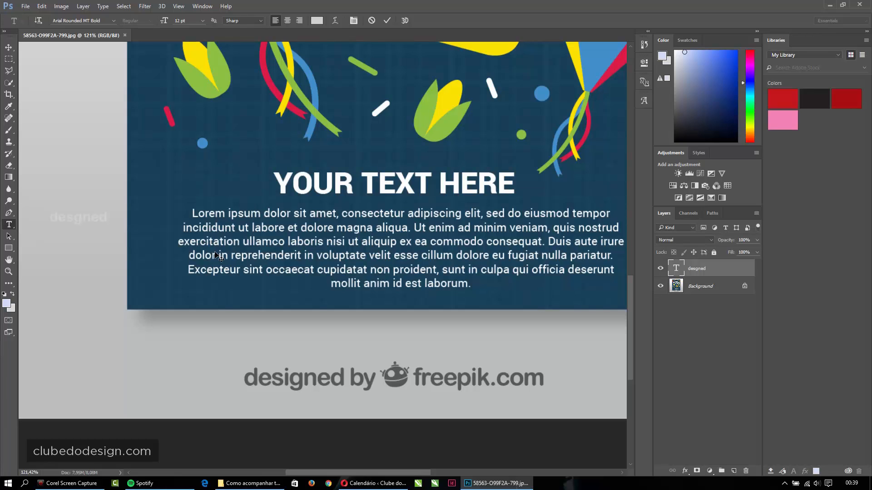
- Reset to the default colours, fill the new text with black and scale it to about 696%
{"action": "key", "text": "d"}
{"action": "key", "text": "v"}
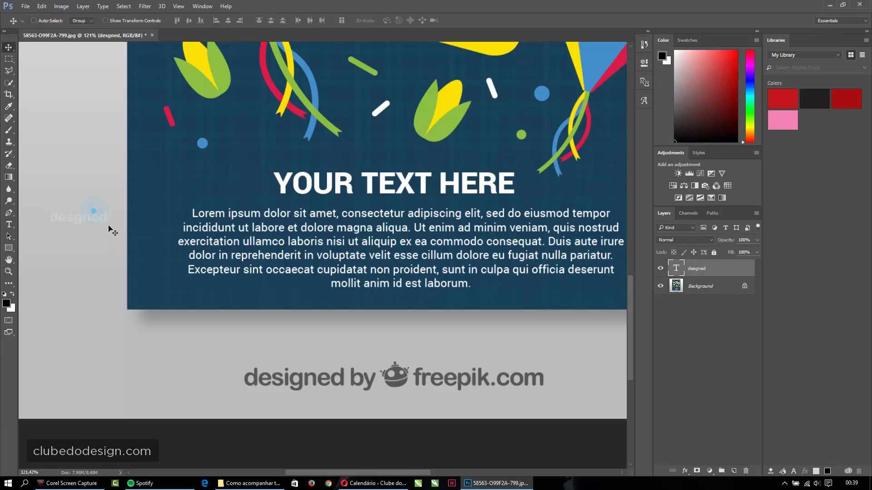
{"action": "key", "text": "alt+BackSpace"}
{"action": "key", "text": "ctrl+t"}
{"action": "left_click_drag", "start_coordinate": [109, 228], "coordinate": [454, 314]}
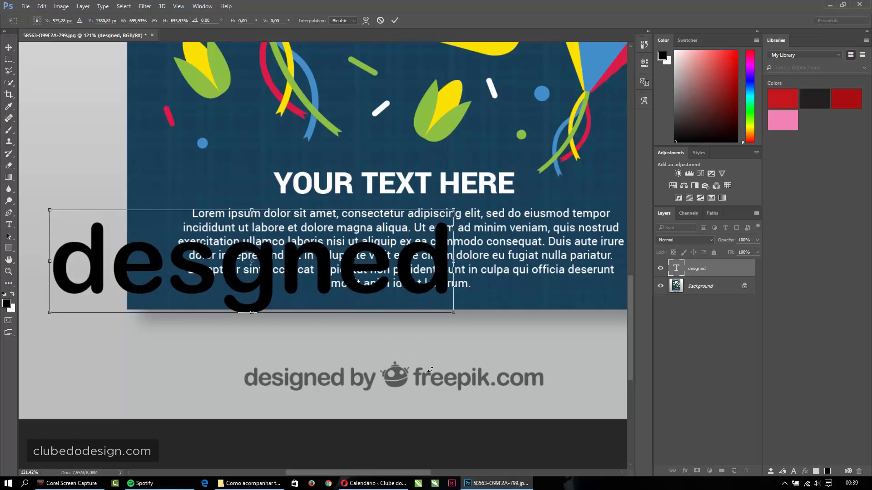
{"action": "key", "text": "Return"}
- Insert the missing "i" in the new text so that it reads "designed"
{"action": "key", "text": "t"}
{"action": "left_click", "coordinate": [234, 293]}
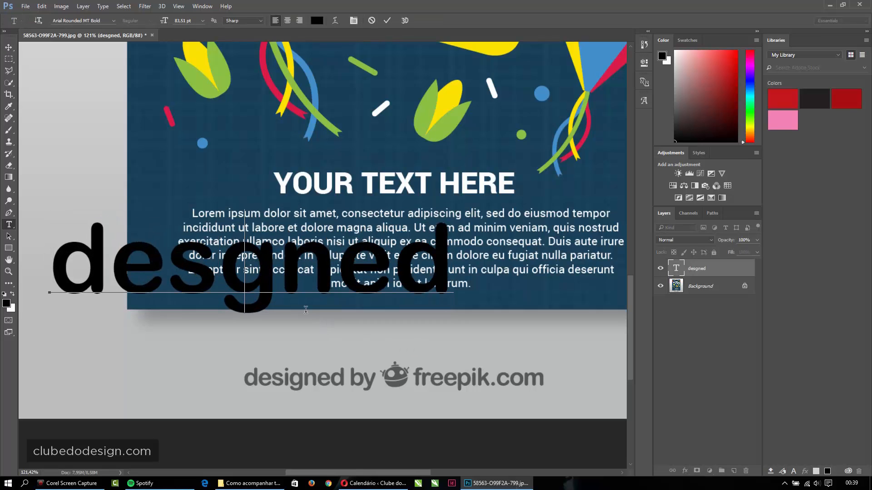
{"action": "type", "text": "i"}
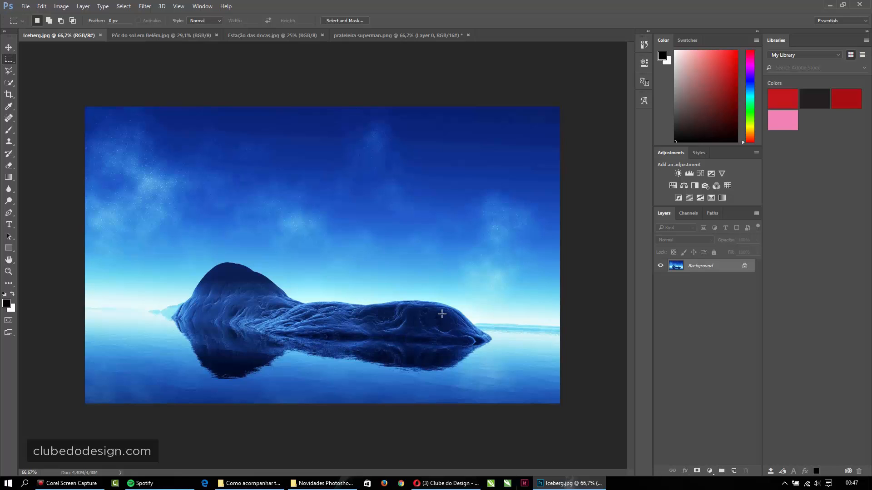
- Straighten the iceberg photo along its horizon with the Crop tool and turn off Content-Aware
{"action": "key", "text": "c"}
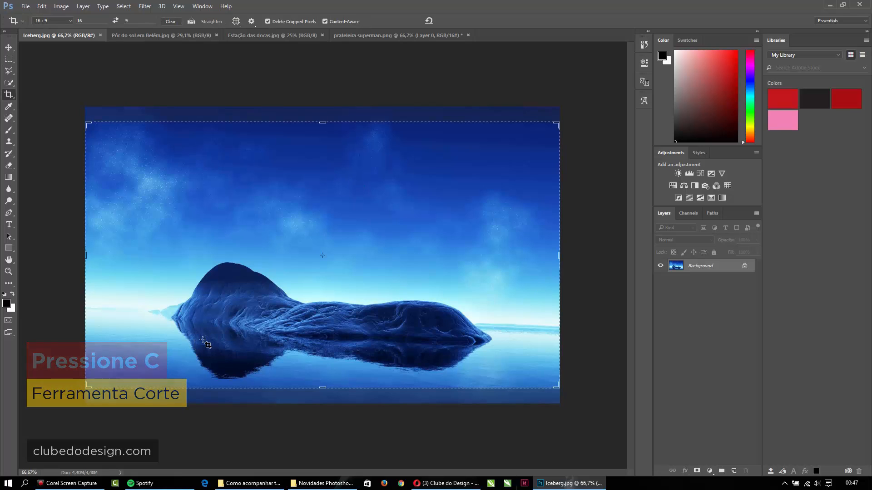
{"action": "left_click_drag", "start_coordinate": [125, 311], "coordinate": [538, 330]}
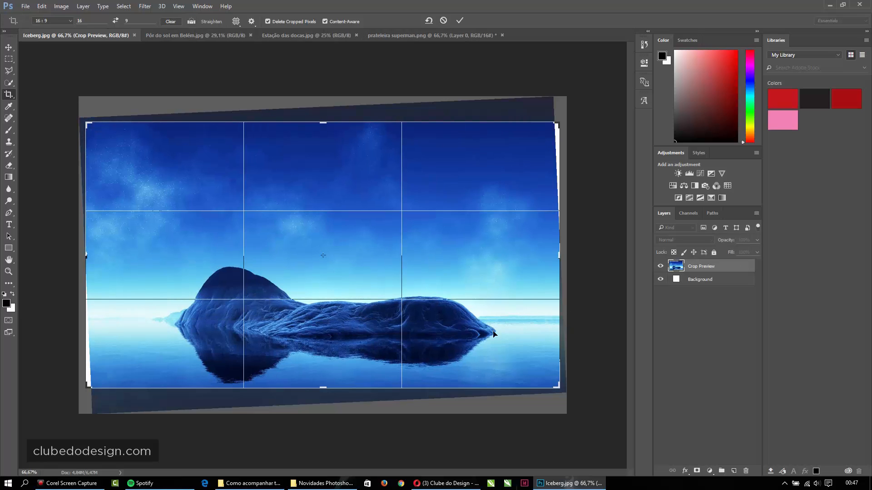
{"action": "left_click", "coordinate": [341, 23]}
- Clear the 16:9 crop ratio, adjust the crop edges to exclude the rotated photo's blank corners, and apply the crop
{"action": "left_click_drag", "start_coordinate": [559, 254], "coordinate": [555, 254]}
{"action": "left_click", "coordinate": [177, 25]}
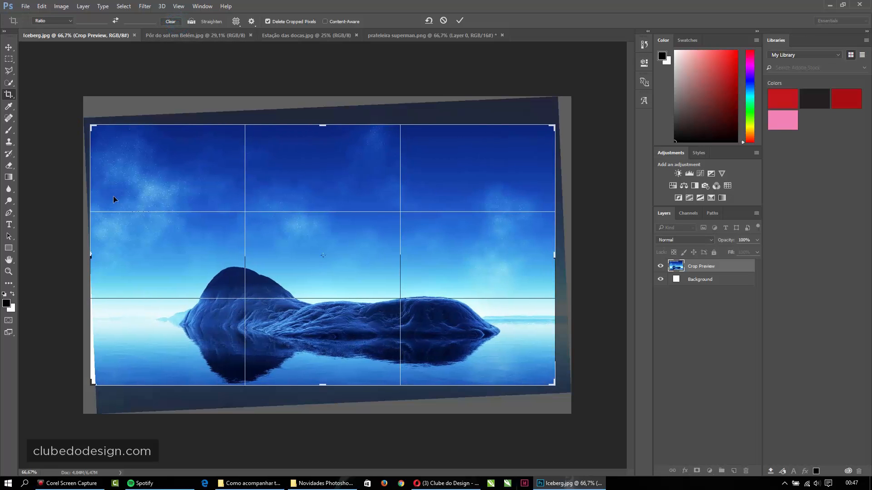
{"action": "left_click_drag", "start_coordinate": [94, 251], "coordinate": [99, 253]}
{"action": "left_click_drag", "start_coordinate": [329, 120], "coordinate": [307, 119]}
{"action": "left_click_drag", "start_coordinate": [558, 135], "coordinate": [558, 135]}
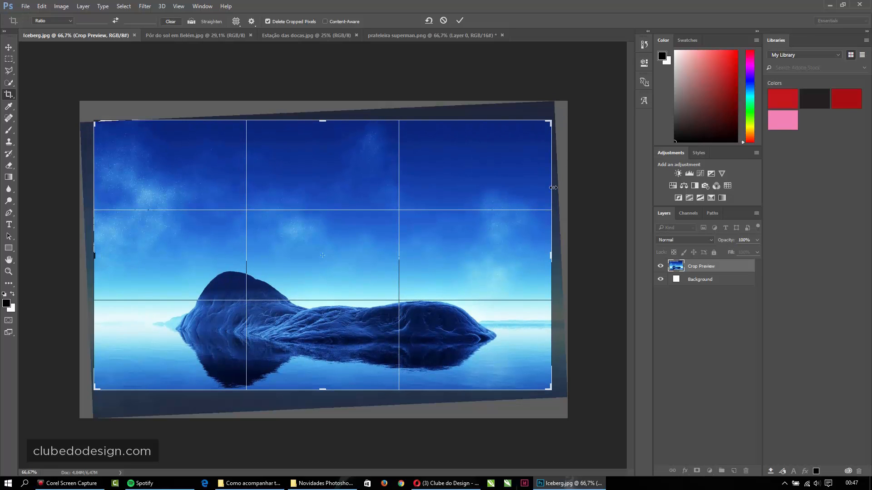
{"action": "mouse_move", "coordinate": [329, 392]}
{"action": "left_mouse_down"}
{"action": "mouse_move", "coordinate": [362, 392]}
{"action": "mouse_move", "coordinate": [325, 386]}
{"action": "left_mouse_up"}
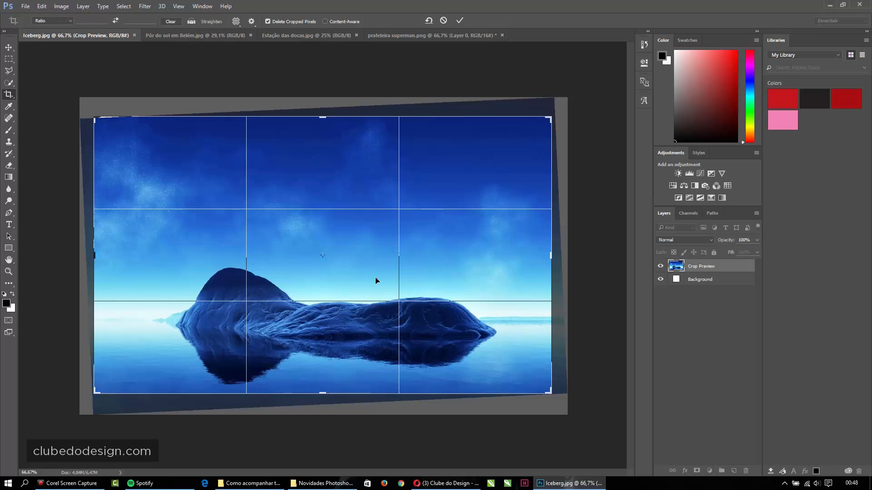
{"action": "double_click", "coordinate": [500, 227]}
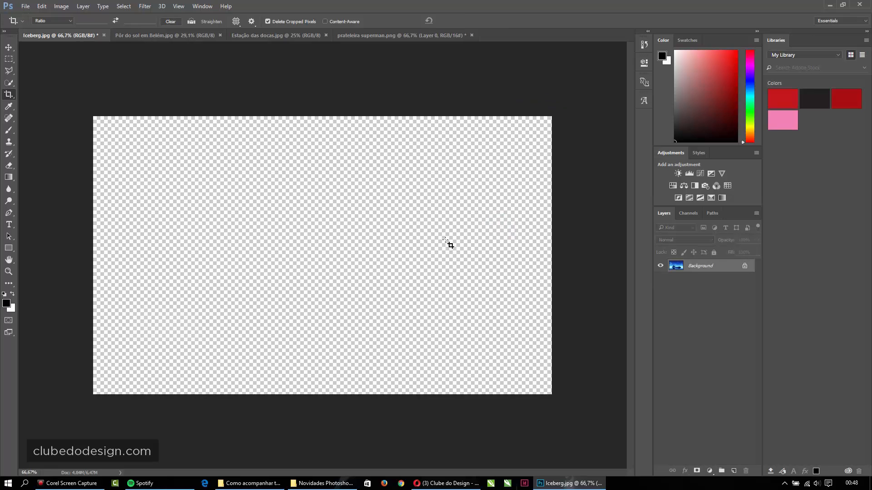
- Trim the remaining blank sliver along the iceberg photo's upper edge, apply the crop, and undo the cropping back to the tilted original
{"action": "left_click", "coordinate": [114, 145]}
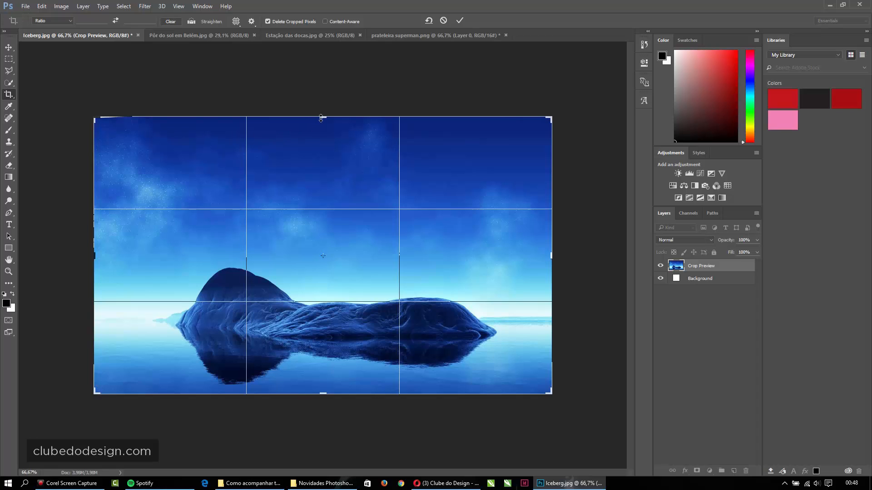
{"action": "left_click_drag", "start_coordinate": [321, 118], "coordinate": [324, 121]}
{"action": "double_click", "coordinate": [333, 136]}
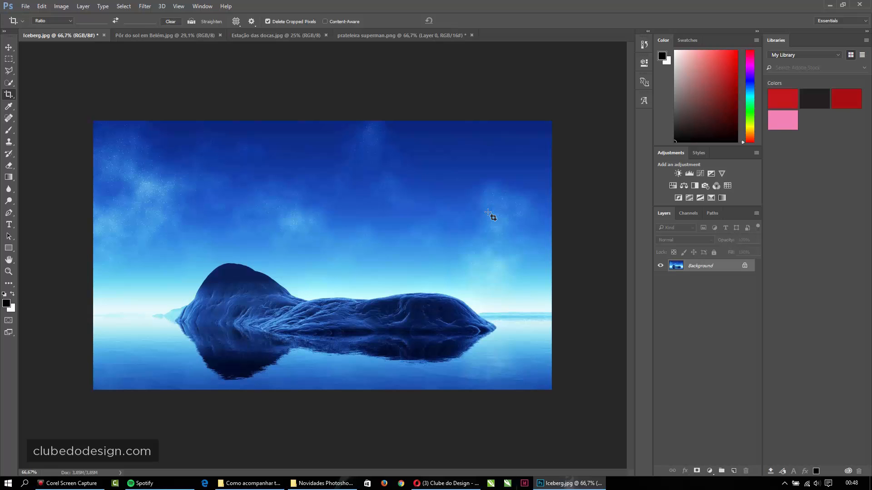
{"action": "key", "text": "ctrl+z"}
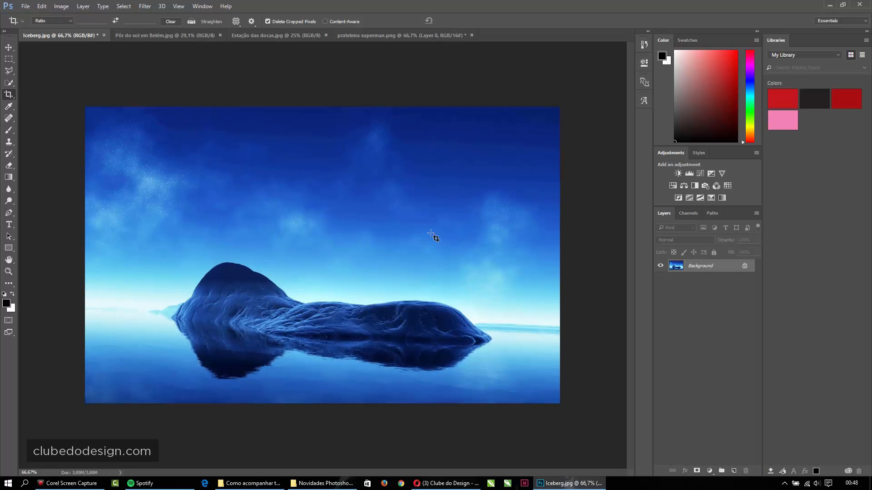
- Straighten the iceberg photo along its horizon with Content-Aware off, apply the crop, and undo it
{"action": "left_click", "coordinate": [432, 235]}
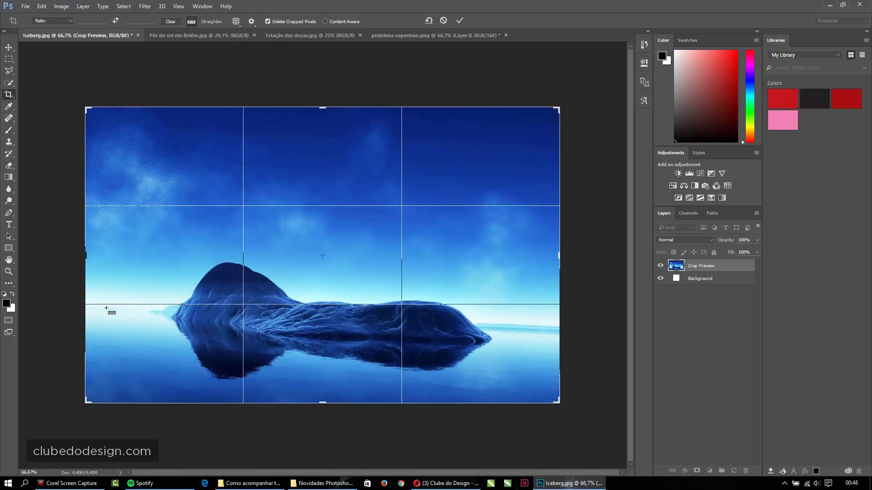
{"action": "left_click_drag", "start_coordinate": [106, 309], "coordinate": [546, 330]}
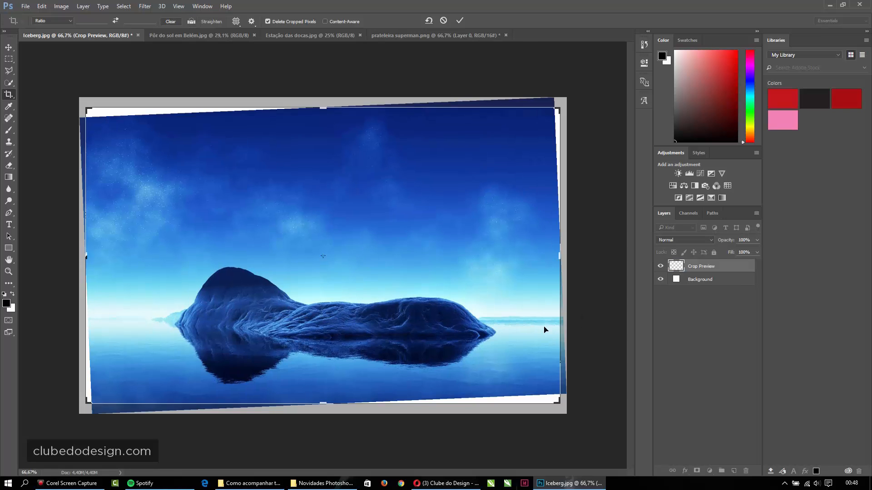
{"action": "double_click", "coordinate": [506, 236]}
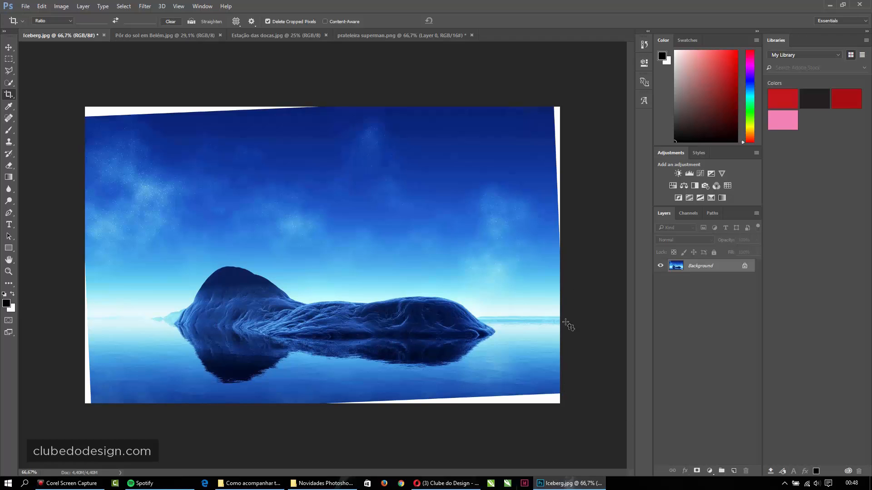
{"action": "key", "text": "ctrl+z"}
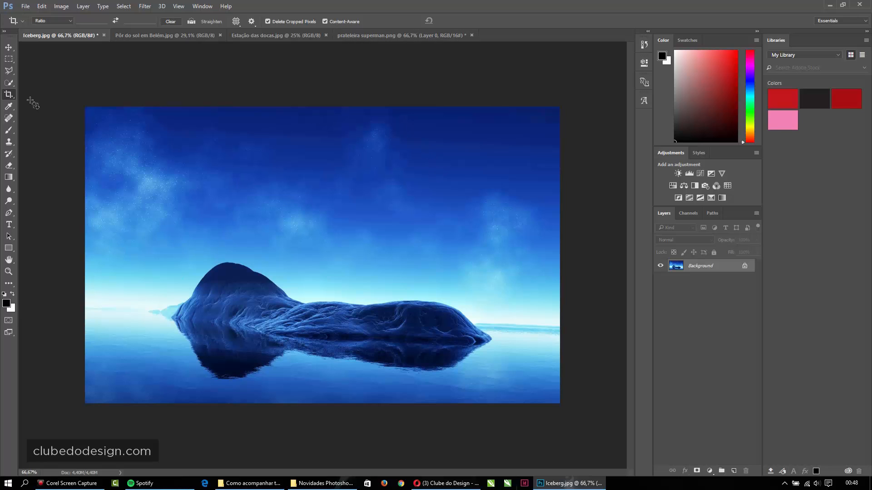
- Turn on Content-Aware for the Crop tool and straighten the iceberg photo along its horizon
{"action": "left_click", "coordinate": [412, 268]}
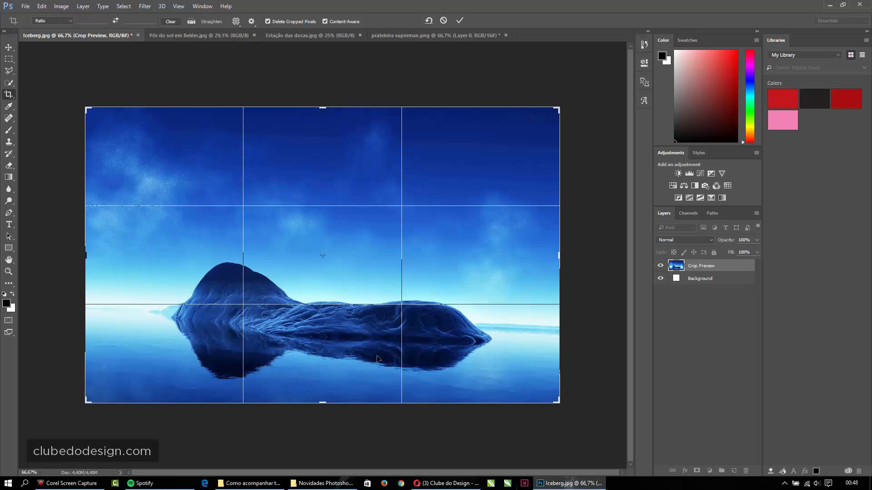
{"action": "key", "text": "ctrl"}
{"action": "left_click_drag", "start_coordinate": [120, 309], "coordinate": [542, 326]}
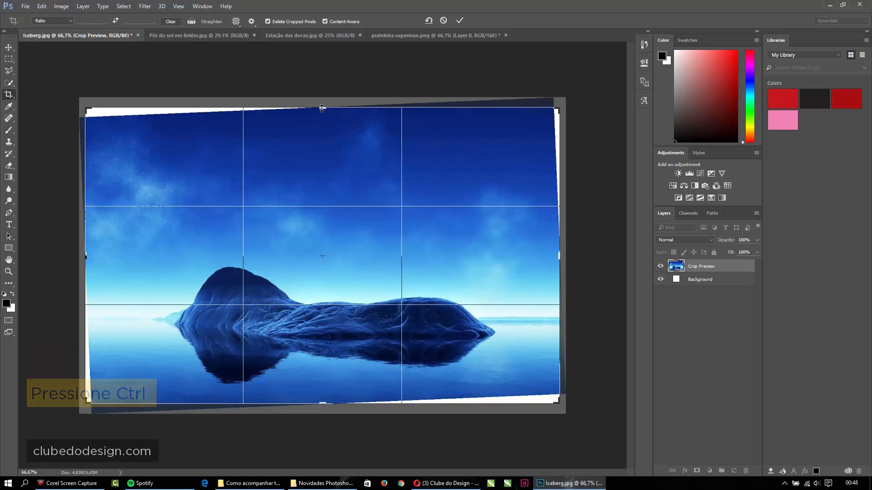
- Extend all four crop edges to enclose the whole rotated iceberg photo and apply the Content-Aware crop
{"action": "left_click_drag", "start_coordinate": [312, 108], "coordinate": [310, 104]}
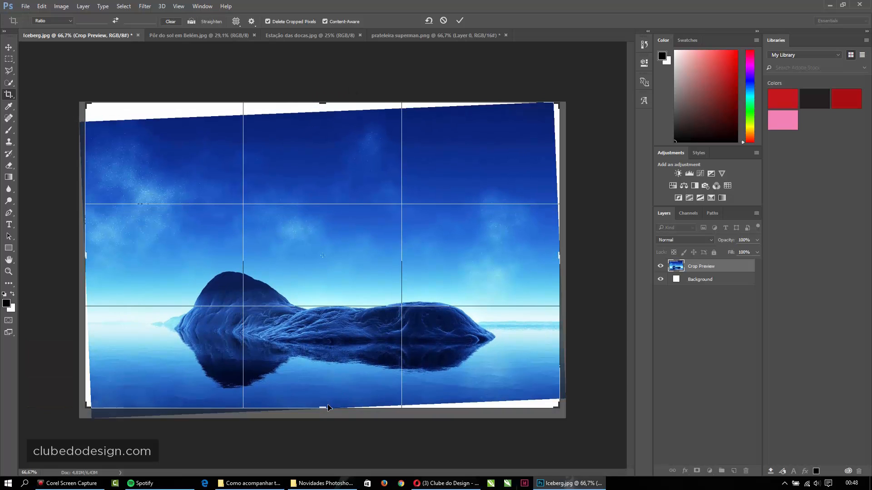
{"action": "left_click_drag", "start_coordinate": [322, 408], "coordinate": [301, 413]}
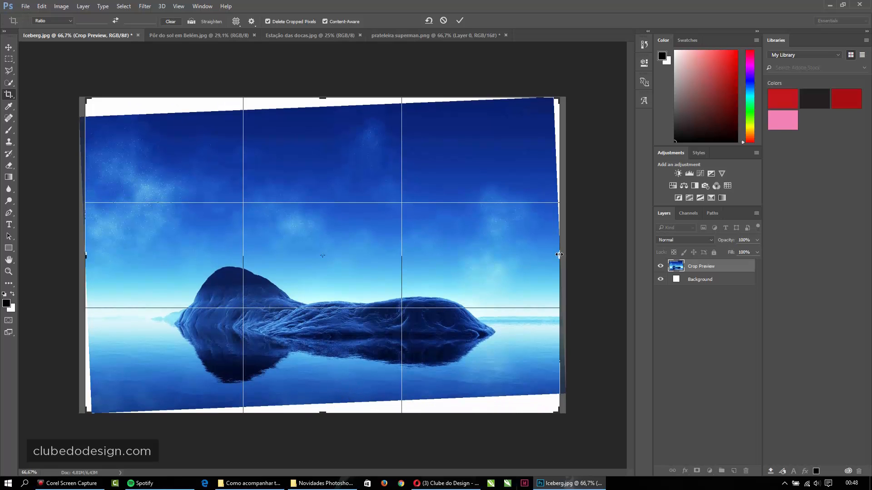
{"action": "left_click_drag", "start_coordinate": [559, 254], "coordinate": [560, 255]}
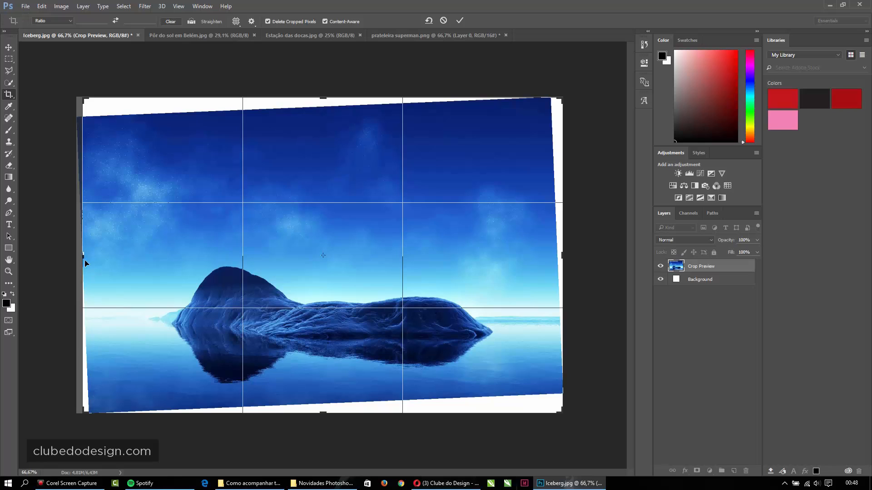
{"action": "left_click_drag", "start_coordinate": [83, 257], "coordinate": [78, 255]}
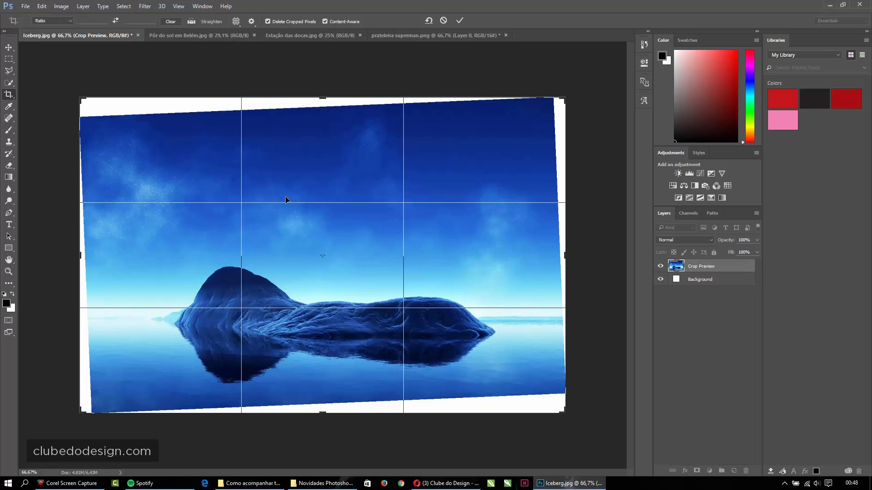
{"action": "key", "text": "Return"}
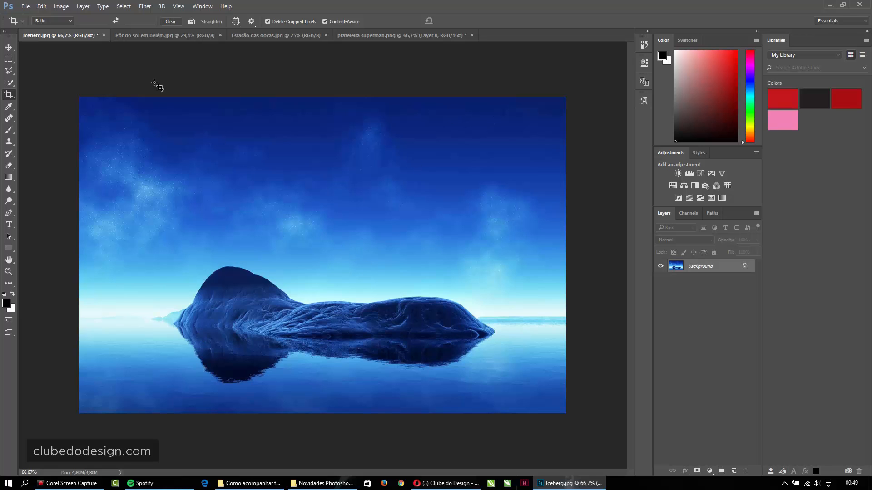
- Switch to the sunset photo Pôr do sol em Belém.jpg and straighten it along its horizon with the Crop tool
{"action": "left_click", "coordinate": [171, 36]}
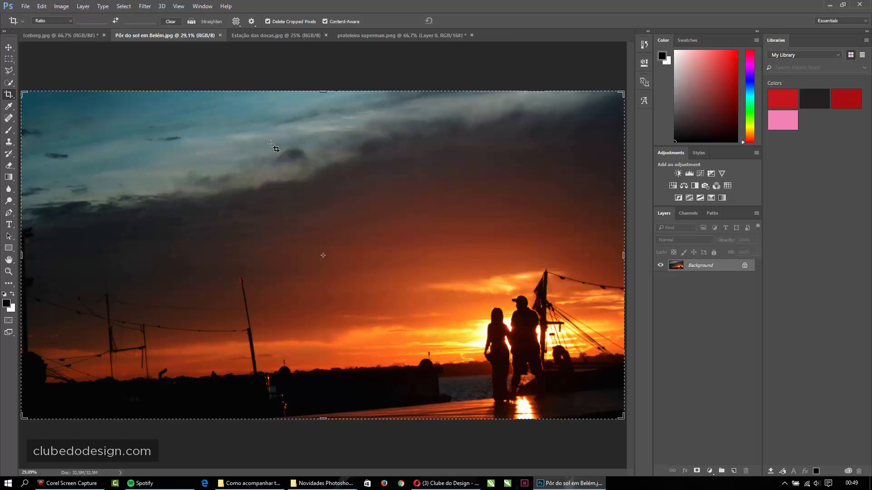
{"action": "left_click", "coordinate": [140, 232]}
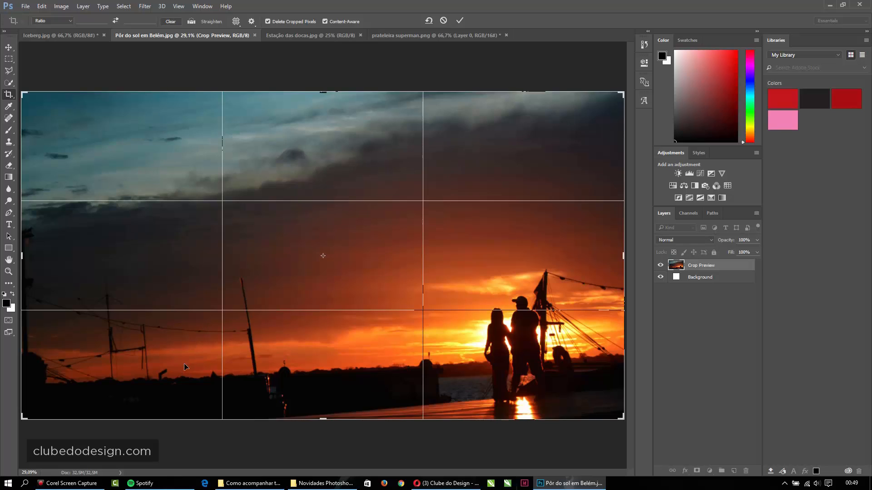
{"action": "key", "text": "ctrl"}
{"action": "left_click_drag", "start_coordinate": [117, 383], "coordinate": [522, 365]}
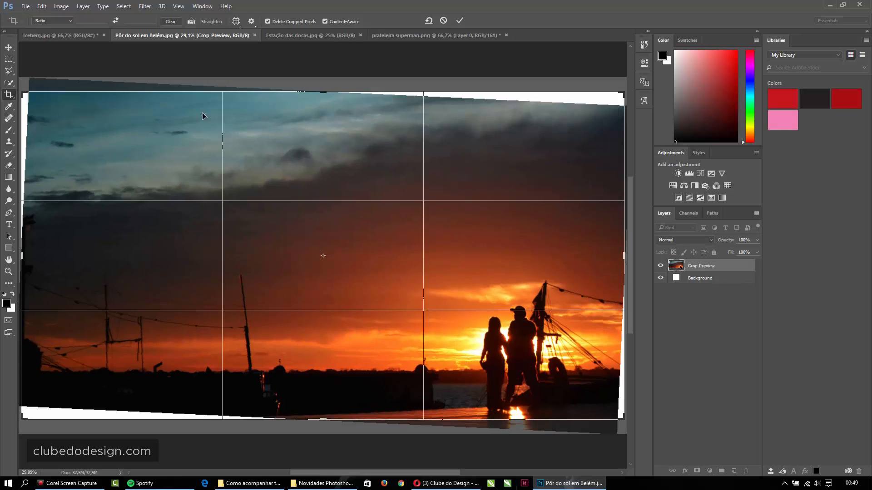
{"action": "key", "text": "ctrl+minus"}
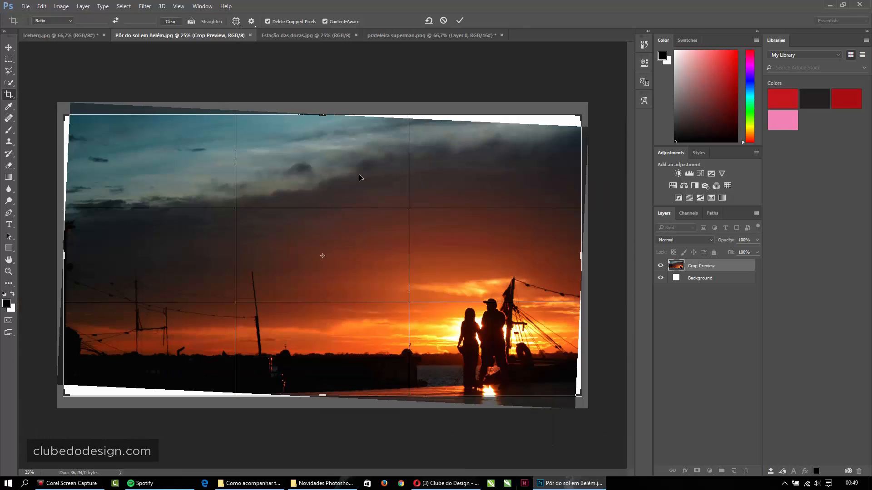
- Extend the crop edges on all four sides to enclose the rotated sunset photo and apply the Content-Aware crop
{"action": "mouse_move", "coordinate": [325, 115]}
{"action": "left_mouse_down"}
{"action": "mouse_move", "coordinate": [319, 101]}
{"action": "mouse_move", "coordinate": [311, 108]}
{"action": "left_mouse_up"}
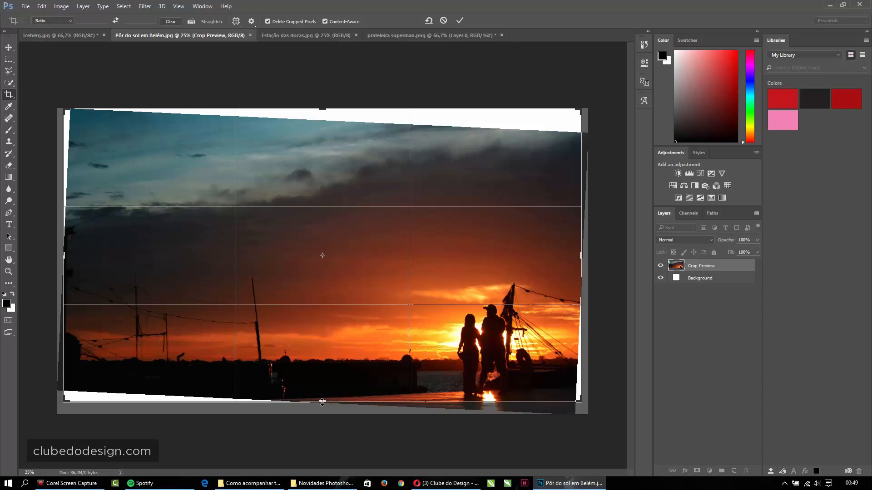
{"action": "left_click_drag", "start_coordinate": [322, 401], "coordinate": [318, 405]}
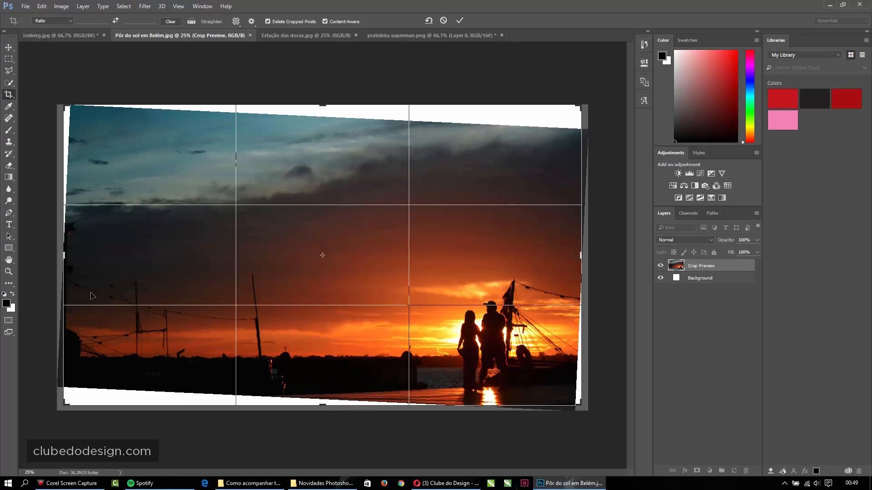
{"action": "left_click_drag", "start_coordinate": [70, 259], "coordinate": [62, 243]}
{"action": "left_click_drag", "start_coordinate": [580, 256], "coordinate": [587, 255]}
{"action": "key", "text": "Return"}
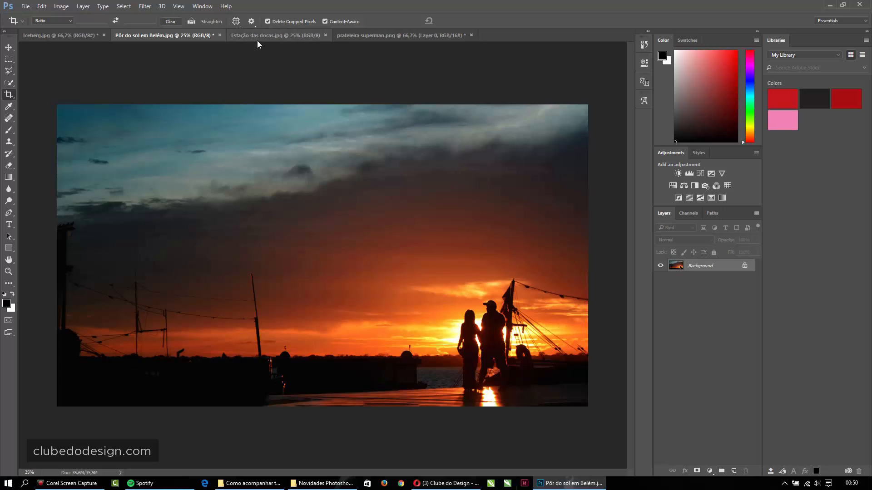
- Switch to Estação das docas.jpg, straighten it along the river horizon, and apply the Content-Aware crop
{"action": "left_click", "coordinate": [286, 31]}
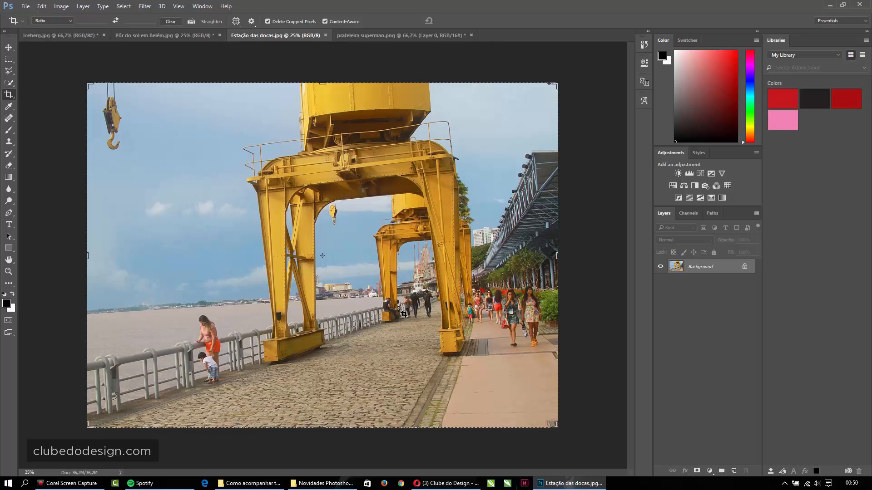
{"action": "left_click", "coordinate": [267, 251]}
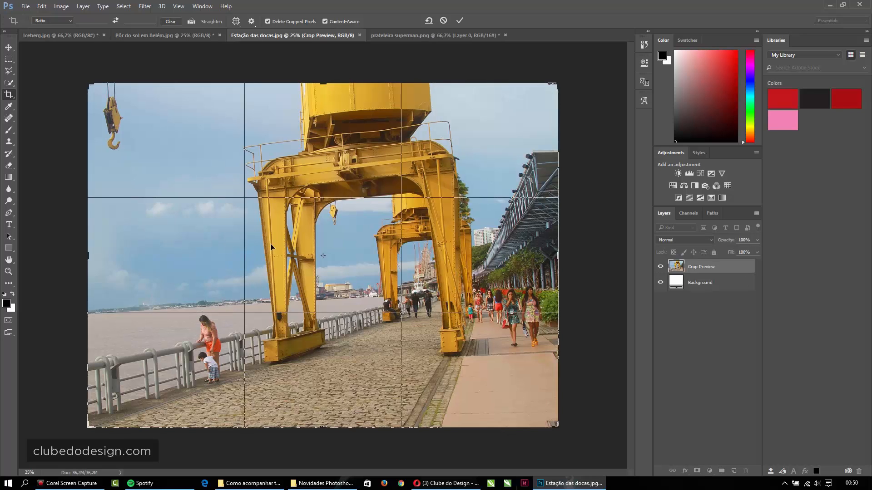
{"action": "left_click_drag", "start_coordinate": [187, 308], "coordinate": [421, 295]}
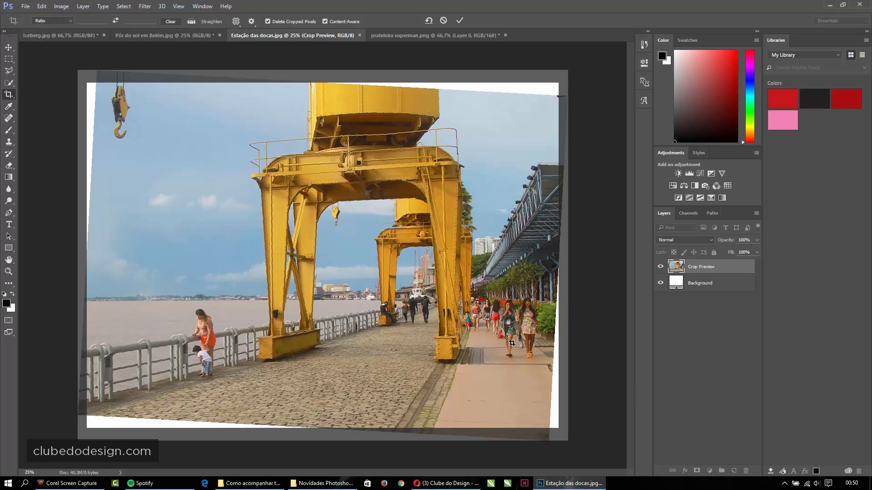
{"action": "key", "text": "Return"}
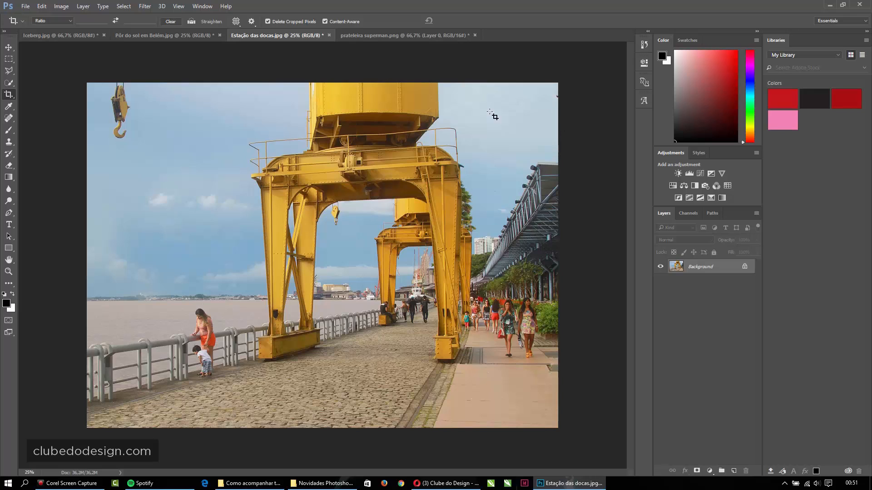
- Extend the crop below the docks photo's cobblestone pavement and apply it so Content-Aware fills the added strip
{"action": "left_click", "coordinate": [323, 226]}
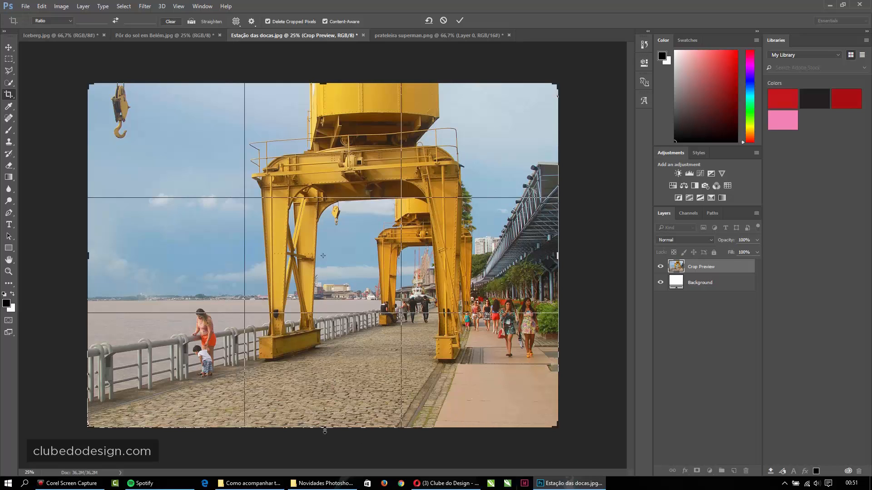
{"action": "left_click_drag", "start_coordinate": [325, 430], "coordinate": [324, 444]}
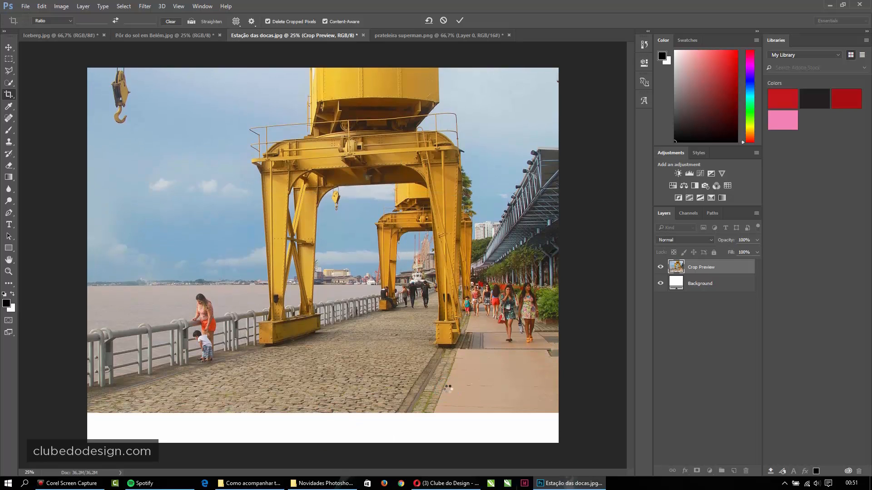
{"action": "key", "text": "Return"}
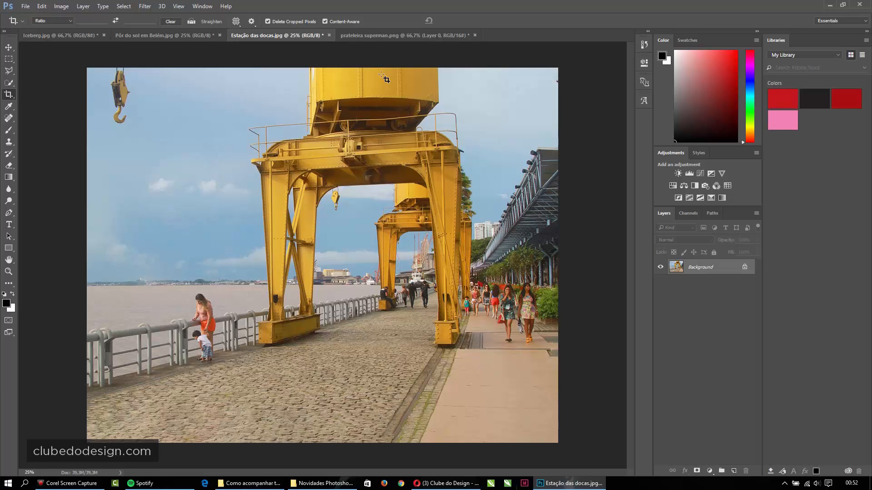
- Switch to prateleira superman.png and set the crop ratio to 16:9
{"action": "left_click", "coordinate": [359, 38]}
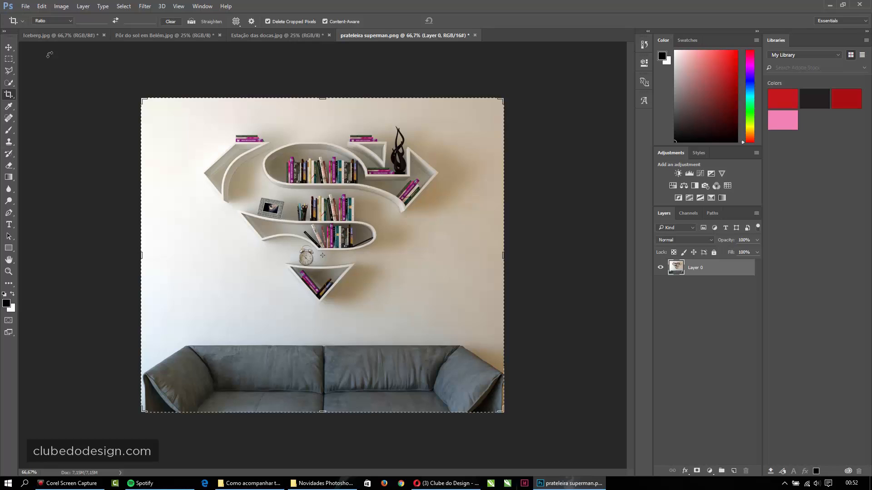
{"action": "left_click", "coordinate": [61, 22]}
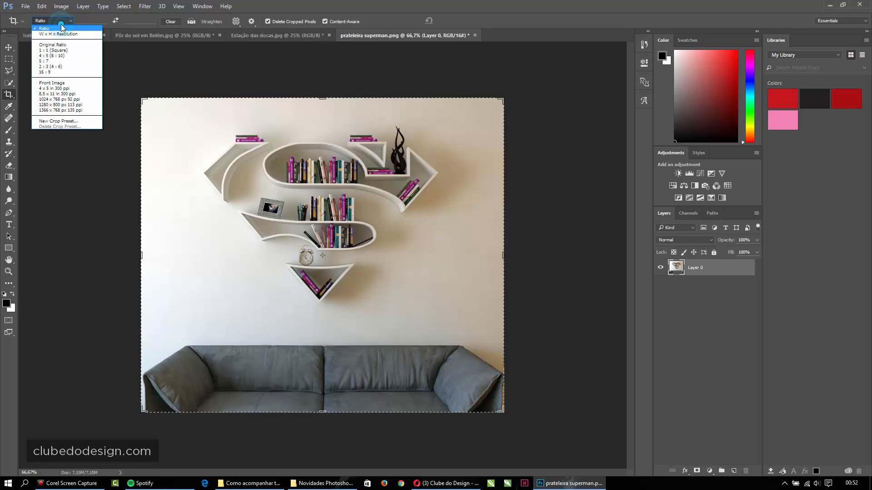
{"action": "left_click", "coordinate": [49, 72]}
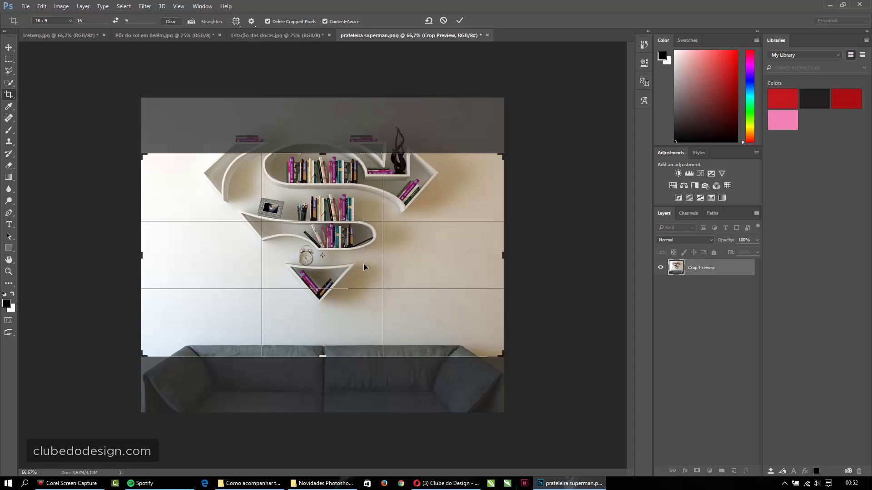
- Reframe the 16:9 crop to enclose the whole shelf, blank strips on both sides and the upper part of the sofa
{"action": "left_click_drag", "start_coordinate": [318, 155], "coordinate": [320, 128]}
{"action": "left_click_drag", "start_coordinate": [320, 128], "coordinate": [320, 128]}
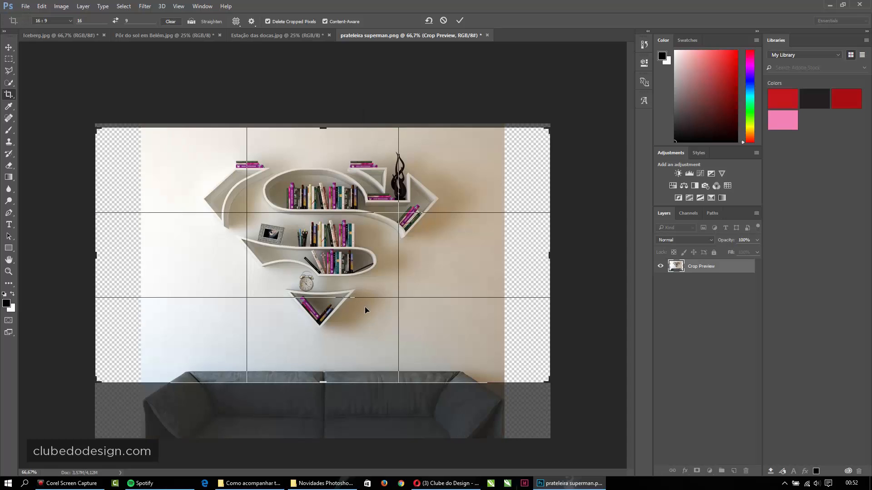
{"action": "mouse_move", "coordinate": [322, 384]}
{"action": "left_mouse_down"}
{"action": "mouse_move", "coordinate": [314, 400]}
{"action": "mouse_move", "coordinate": [338, 386]}
{"action": "left_mouse_up"}
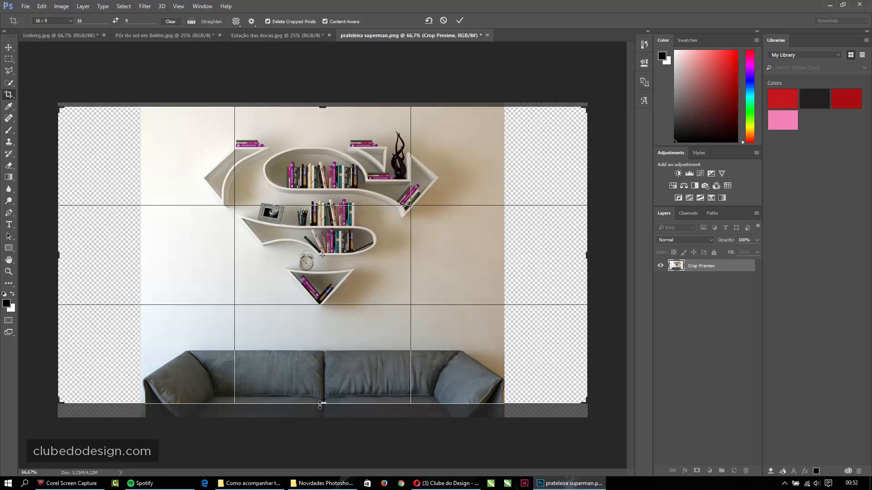
{"action": "left_click_drag", "start_coordinate": [319, 403], "coordinate": [323, 388]}
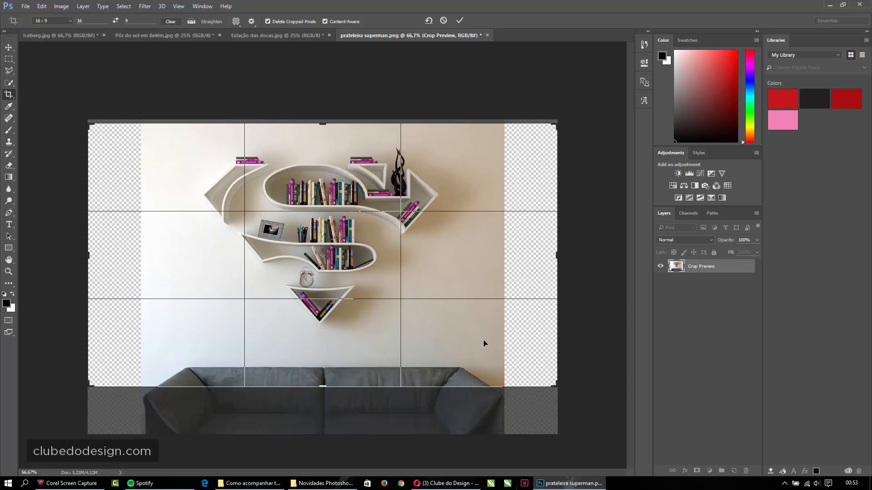
{"action": "left_click_drag", "start_coordinate": [321, 122], "coordinate": [321, 117]}
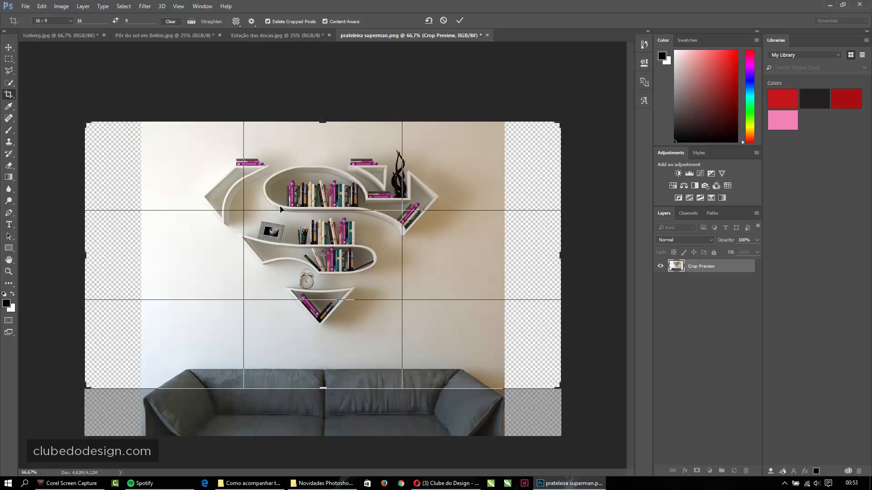
{"action": "left_click", "coordinate": [376, 216]}
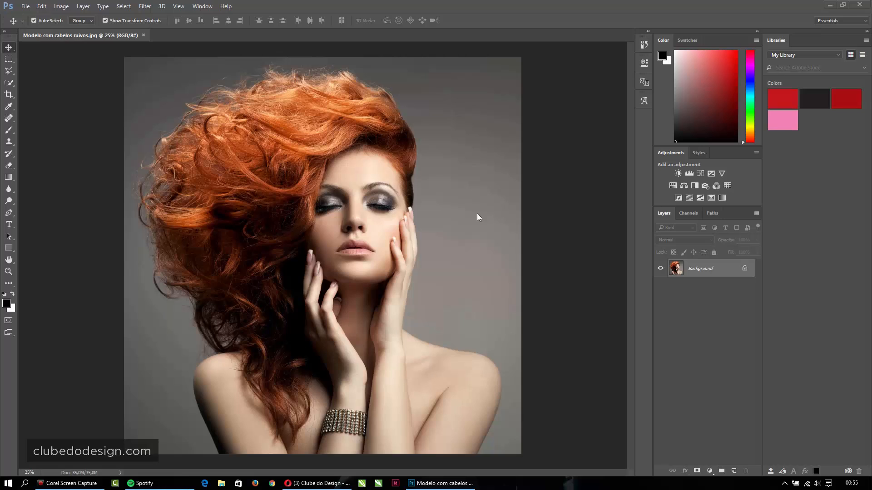
{"action": "left_click", "coordinate": [10, 60]}
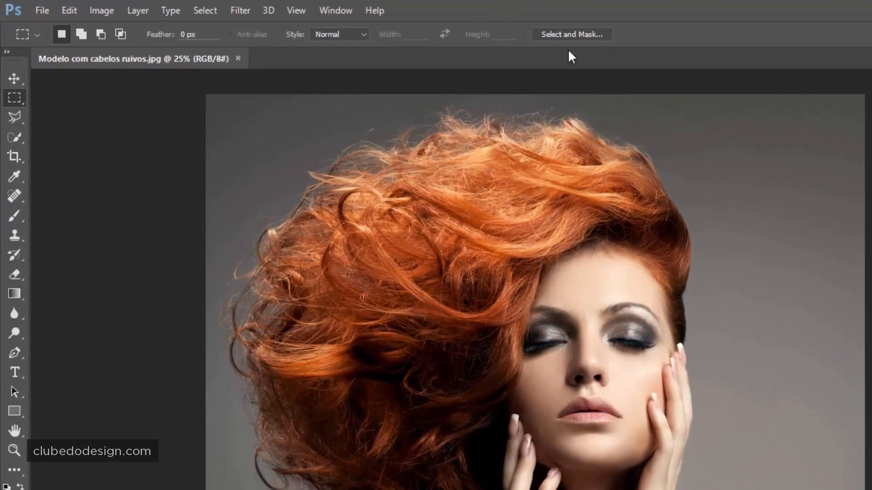
{"action": "left_click", "coordinate": [587, 34]}
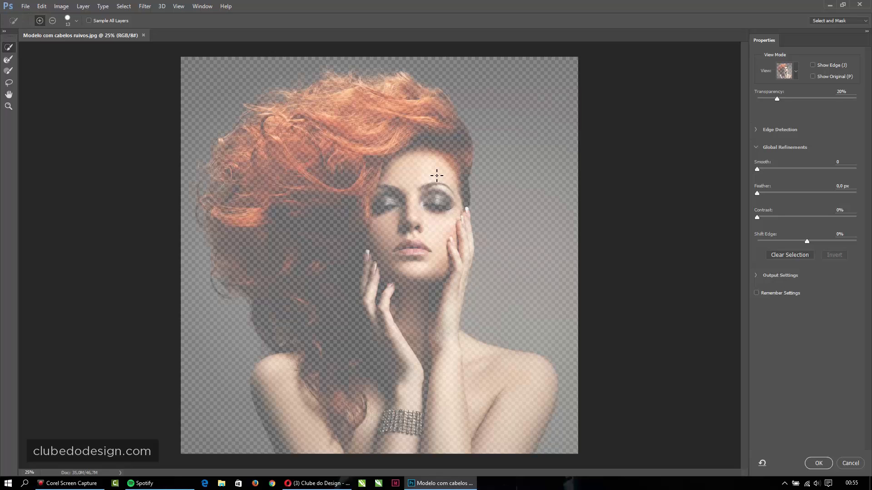
{"action": "left_click", "coordinate": [854, 464]}
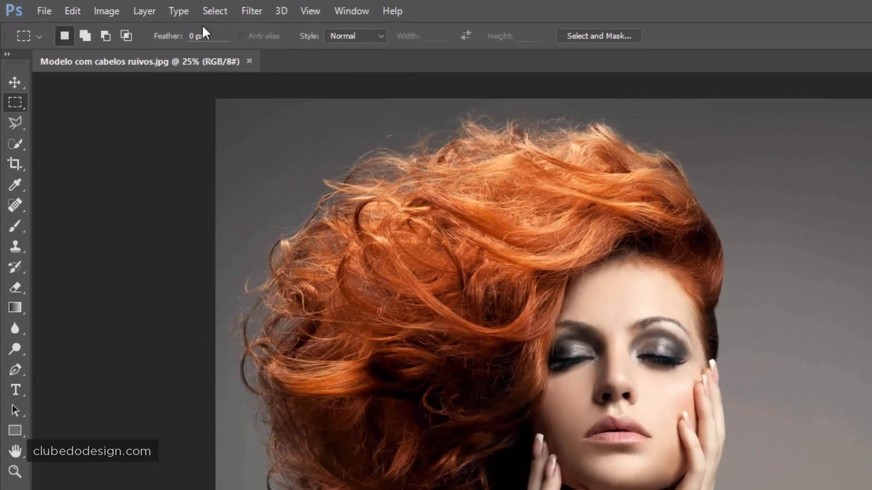
- Open the red-haired model photo in the Select and Mask workspace with the onion-skin transparency at 20%
{"action": "left_click", "coordinate": [212, 12]}
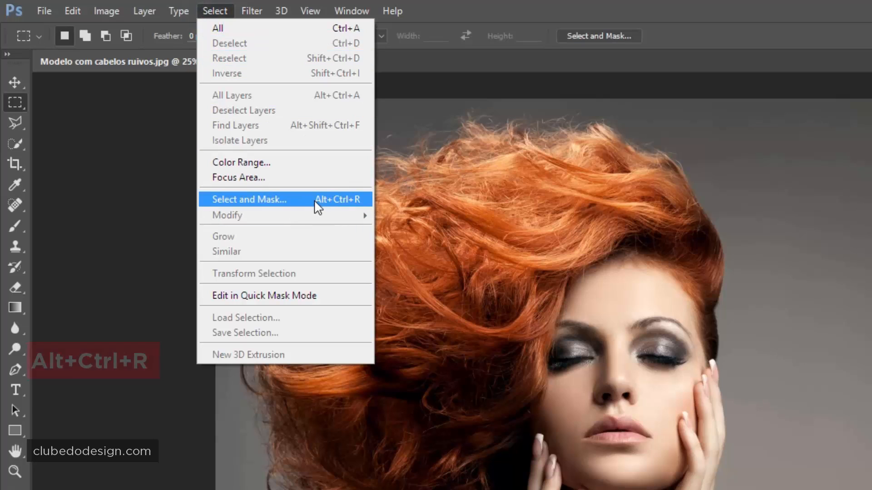
{"action": "left_click", "coordinate": [316, 204]}
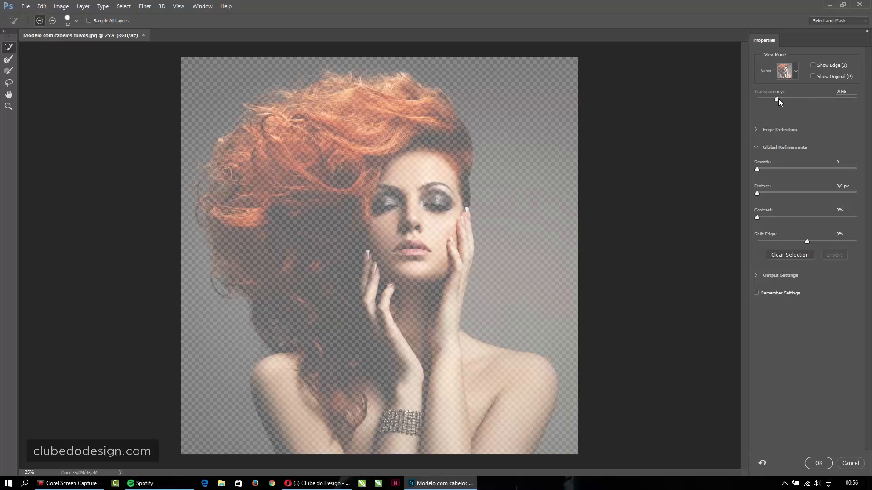
{"action": "mouse_move", "coordinate": [778, 99]}
{"action": "left_mouse_down"}
{"action": "mouse_move", "coordinate": [810, 100]}
{"action": "mouse_move", "coordinate": [767, 105]}
{"action": "mouse_move", "coordinate": [777, 104]}
{"action": "left_mouse_up"}
- Select the model's hair, face, arms and shoulders using the Quick Selection tool in add mode with a brush size of 669
{"action": "left_click", "coordinate": [10, 49]}
{"action": "key", "text": "alt"}
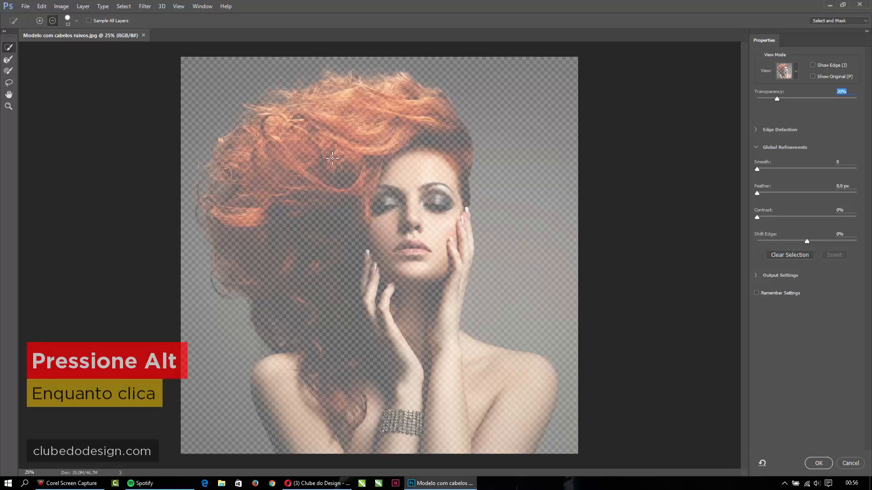
{"action": "right_click", "coordinate": [341, 164], "text": "alt"}
{"action": "mouse_move", "coordinate": [342, 162]}
{"action": "left_mouse_down"}
{"action": "mouse_move", "coordinate": [448, 151]}
{"action": "mouse_move", "coordinate": [399, 155]}
{"action": "left_mouse_up"}
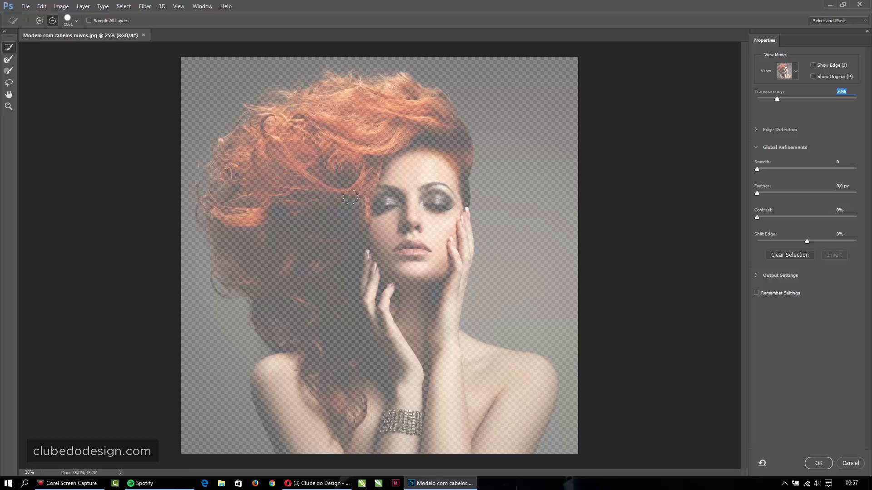
{"action": "right_click", "coordinate": [404, 249], "text": "alt"}
{"action": "mouse_move", "coordinate": [404, 250]}
{"action": "left_mouse_down"}
{"action": "mouse_move", "coordinate": [407, 160]}
{"action": "mouse_move", "coordinate": [408, 248]}
{"action": "mouse_move", "coordinate": [405, 173]}
{"action": "mouse_move", "coordinate": [409, 213]}
{"action": "mouse_move", "coordinate": [410, 197]}
{"action": "mouse_move", "coordinate": [407, 209]}
{"action": "mouse_move", "coordinate": [385, 215]}
{"action": "left_mouse_up"}
{"action": "mouse_move", "coordinate": [318, 211]}
{"action": "left_mouse_down"}
{"action": "mouse_move", "coordinate": [381, 132]}
{"action": "mouse_move", "coordinate": [334, 138]}
{"action": "left_mouse_up"}
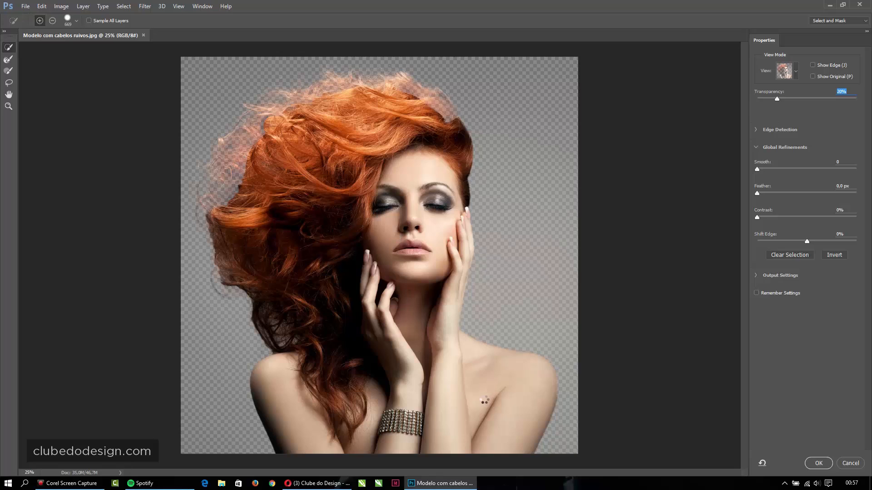
{"action": "mouse_move", "coordinate": [401, 136]}
{"action": "left_mouse_down"}
{"action": "mouse_move", "coordinate": [327, 141]}
{"action": "mouse_move", "coordinate": [295, 173]}
{"action": "mouse_move", "coordinate": [299, 226]}
{"action": "left_mouse_up"}
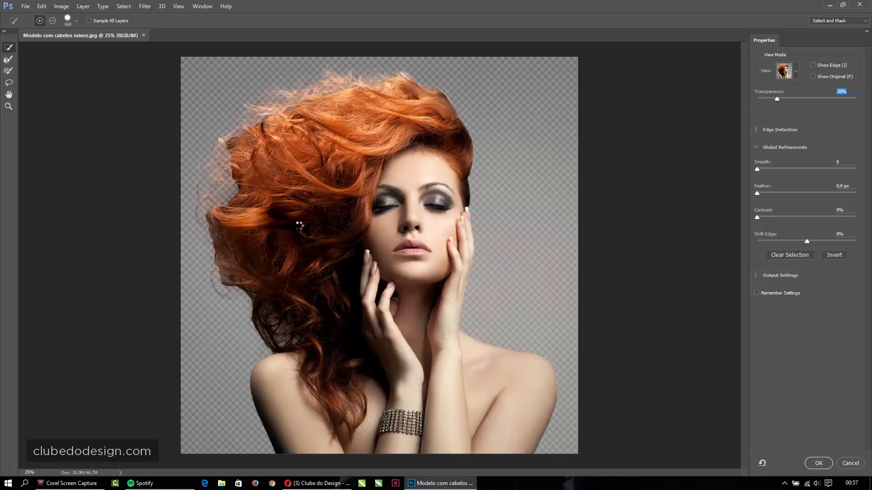
{"action": "left_click", "coordinate": [253, 189]}
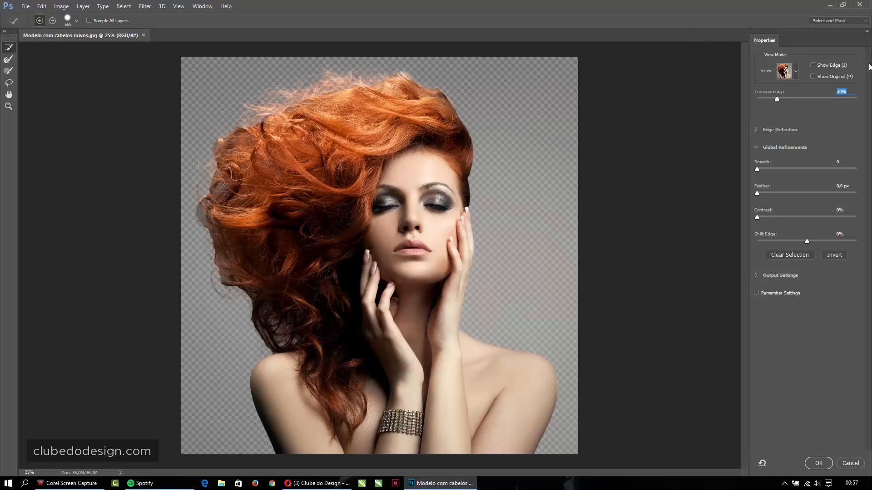
- Compare the model's selection in every view mode from Marching Ants to On Layers and return to Onion Skin
{"action": "left_click", "coordinate": [793, 75]}
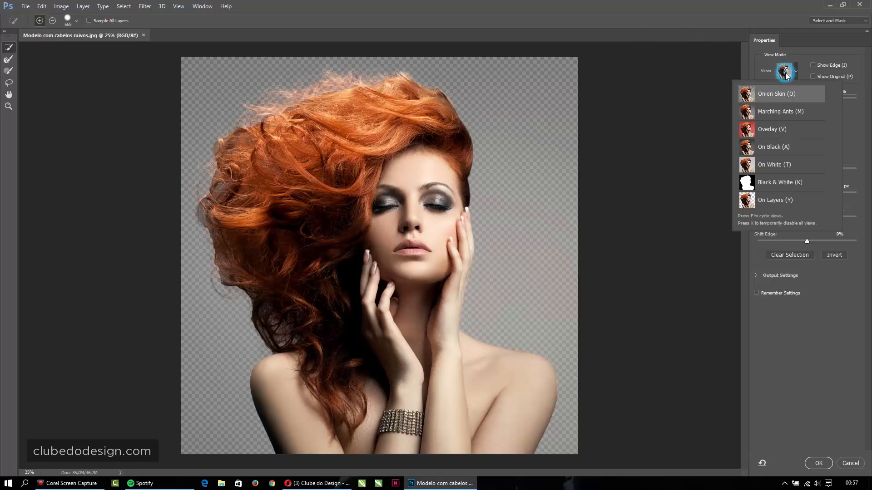
{"action": "left_click", "coordinate": [767, 111]}
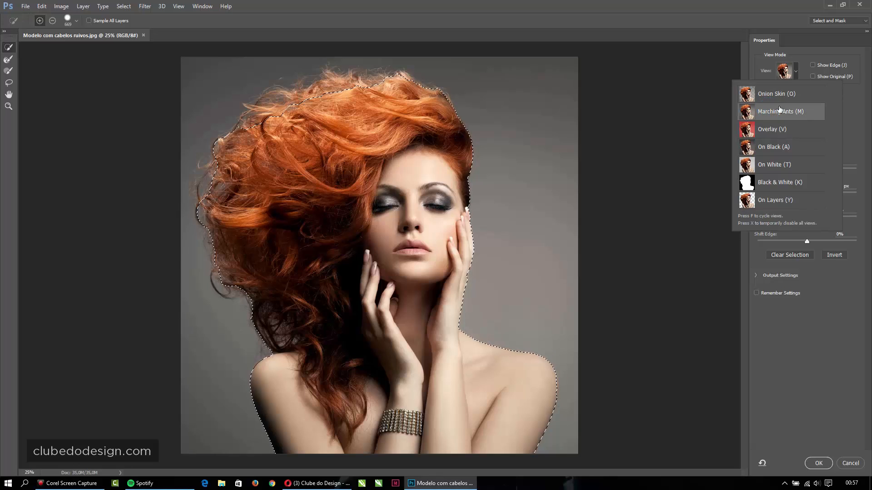
{"action": "left_click", "coordinate": [768, 130]}
{"action": "left_click", "coordinate": [769, 146]}
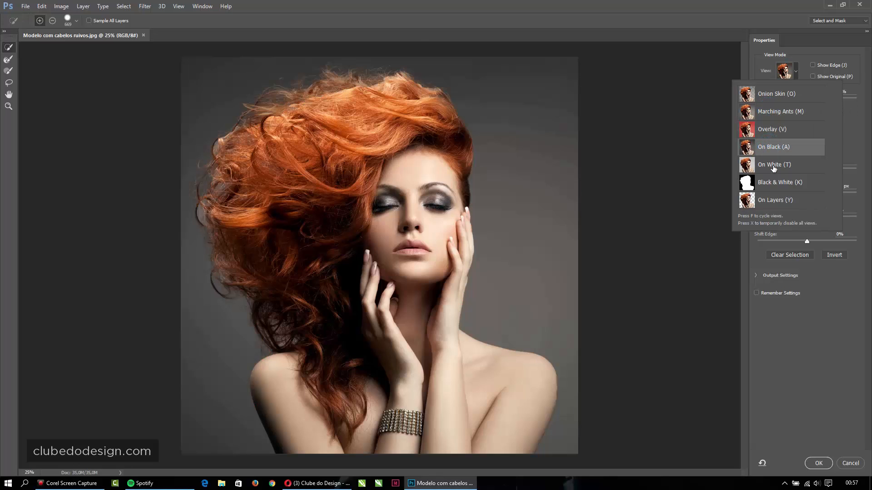
{"action": "left_click", "coordinate": [771, 165]}
{"action": "left_click", "coordinate": [776, 184]}
{"action": "left_click", "coordinate": [767, 200]}
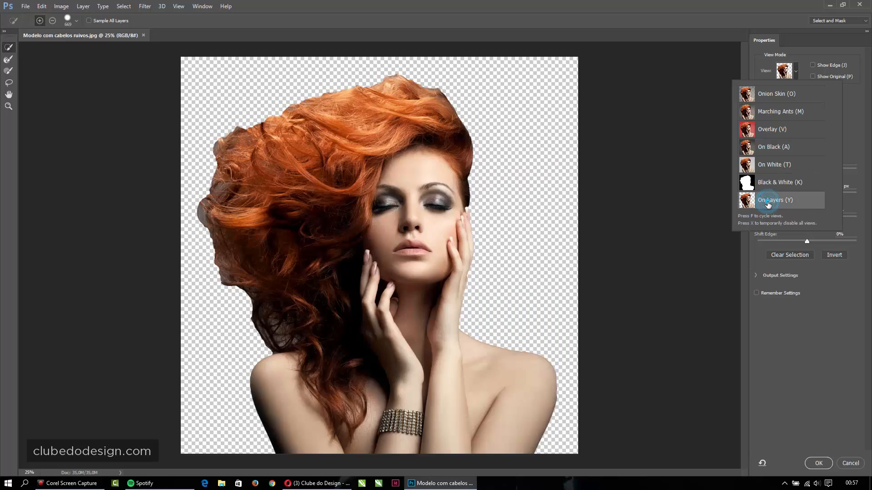
{"action": "left_click", "coordinate": [766, 180]}
{"action": "left_click", "coordinate": [765, 165]}
{"action": "left_click", "coordinate": [770, 146]}
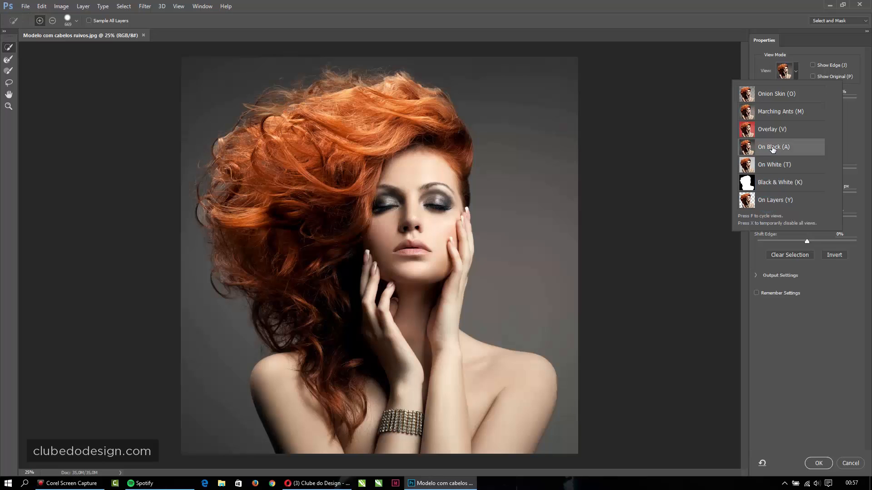
{"action": "left_click", "coordinate": [771, 130]}
{"action": "left_click", "coordinate": [775, 112]}
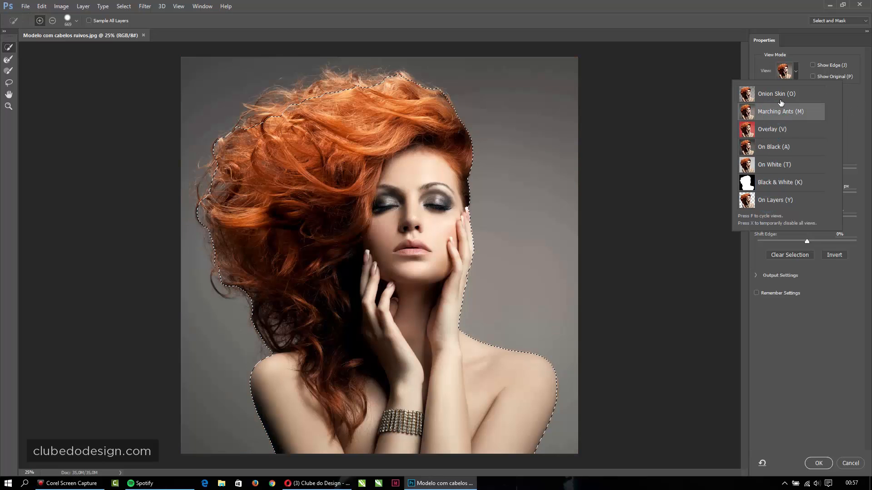
{"action": "left_click", "coordinate": [779, 96]}
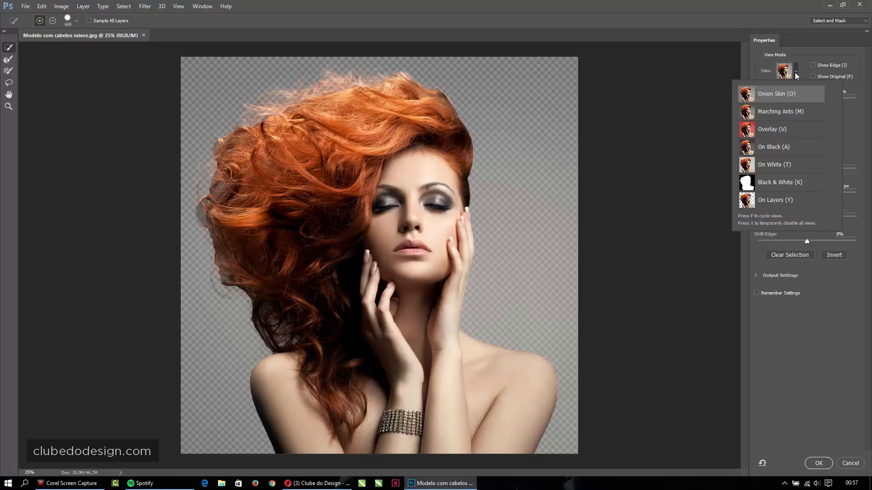
- Examine the selection with Show Edge and Show Original enabled, and turn both options off again
{"action": "left_click", "coordinate": [813, 65]}
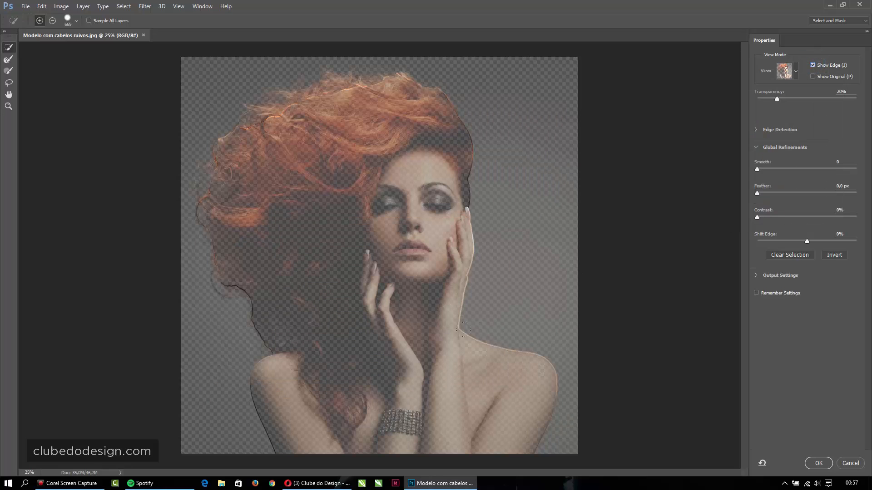
{"action": "left_click", "coordinate": [813, 76]}
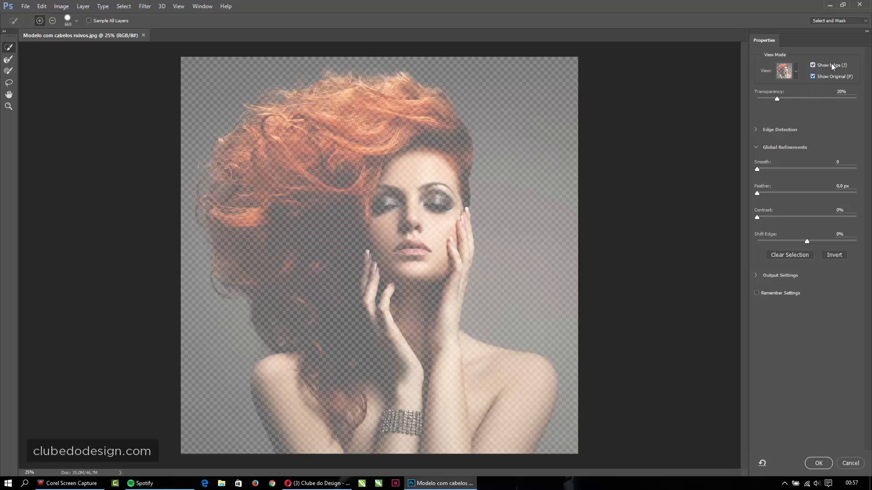
{"action": "left_click", "coordinate": [815, 77]}
{"action": "left_click", "coordinate": [813, 65]}
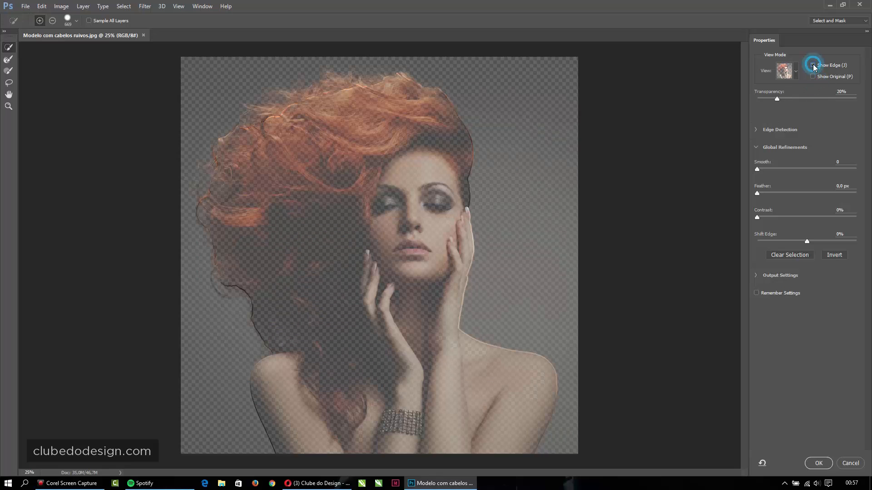
- Set the view to Overlay and refine the outline of the model's hair with the Refine Edge Brush at size 549
{"action": "left_click", "coordinate": [795, 73]}
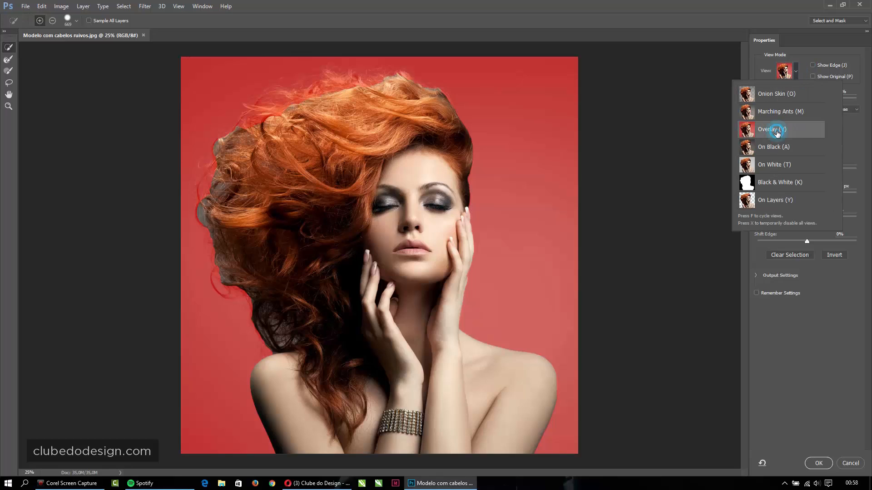
{"action": "left_click", "coordinate": [865, 83]}
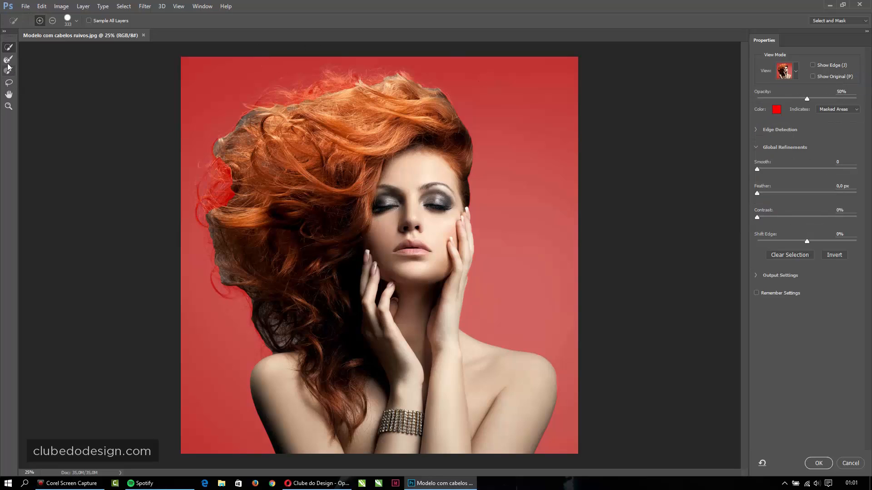
{"action": "left_click", "coordinate": [8, 59]}
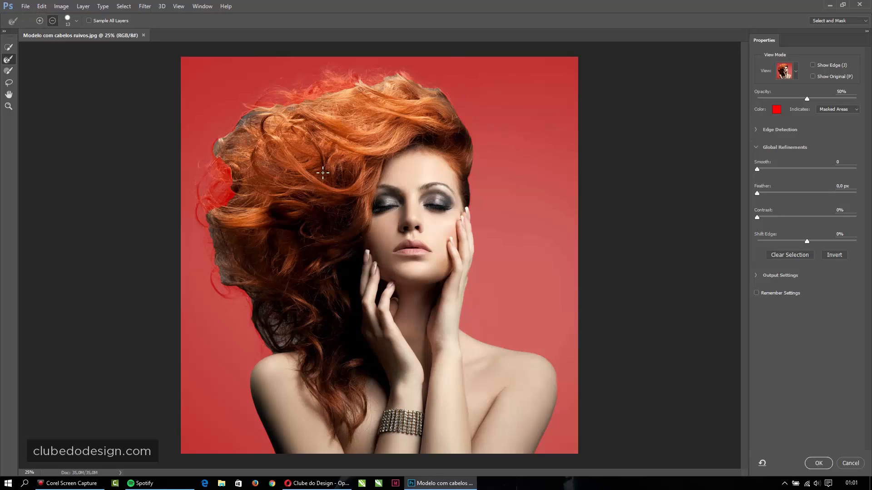
{"action": "mouse_move", "coordinate": [319, 169]}
{"action": "left_mouse_down"}
{"action": "mouse_move", "coordinate": [358, 161]}
{"action": "mouse_move", "coordinate": [342, 148]}
{"action": "mouse_move", "coordinate": [369, 126]}
{"action": "left_mouse_up"}
{"action": "left_click_drag", "start_coordinate": [444, 110], "coordinate": [467, 130]}
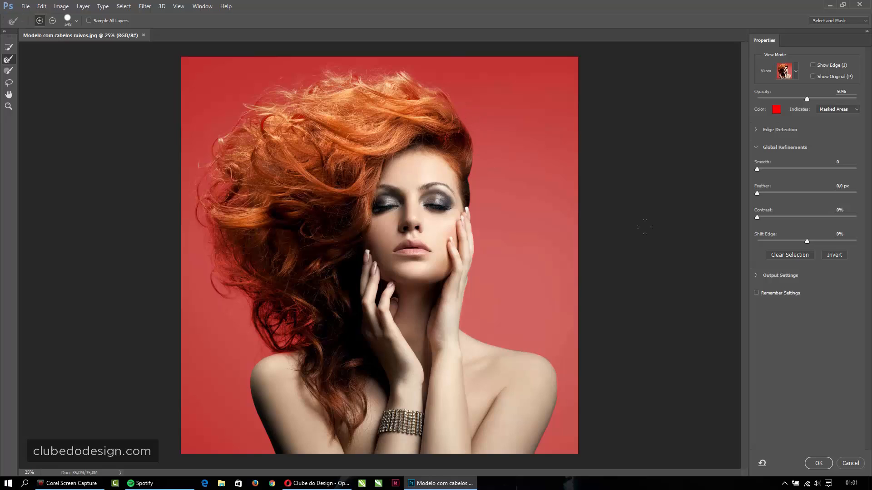
- Switch the view to Black & White and touch up the hair's edge with the Refine Edge Brush
{"action": "left_click", "coordinate": [784, 71]}
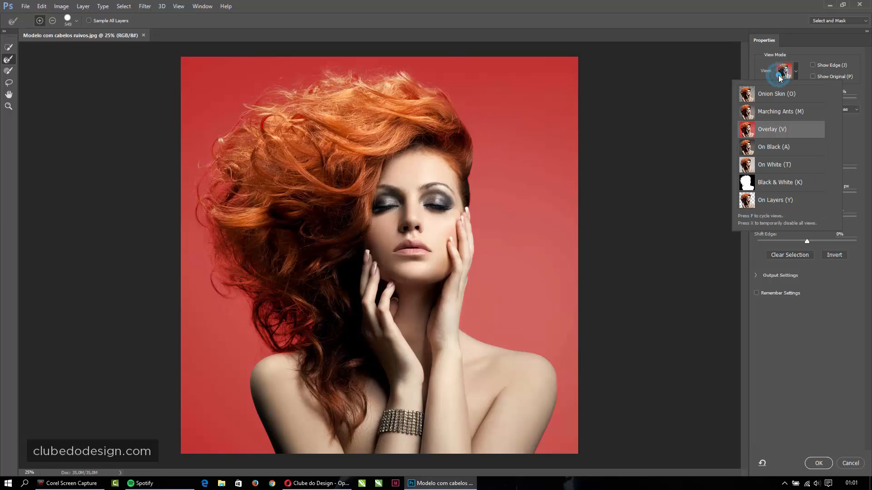
{"action": "left_click", "coordinate": [787, 181]}
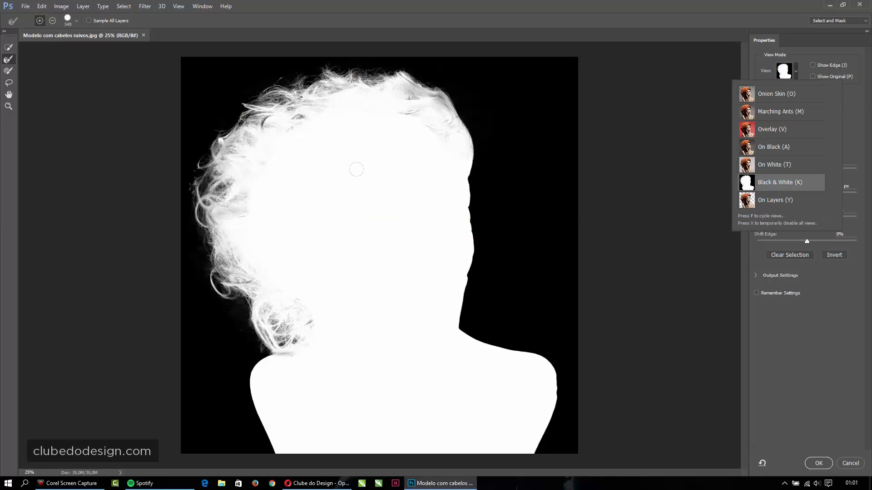
{"action": "left_click", "coordinate": [272, 99]}
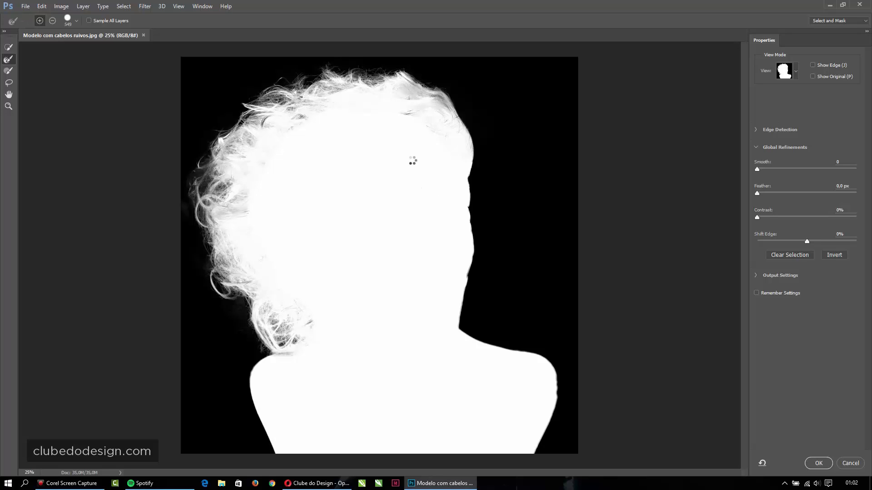
- Retouch the hair mask with an enlarged Brush tool in add and subtract modes, and set the view to Onion Skin
{"action": "left_click", "coordinate": [8, 70]}
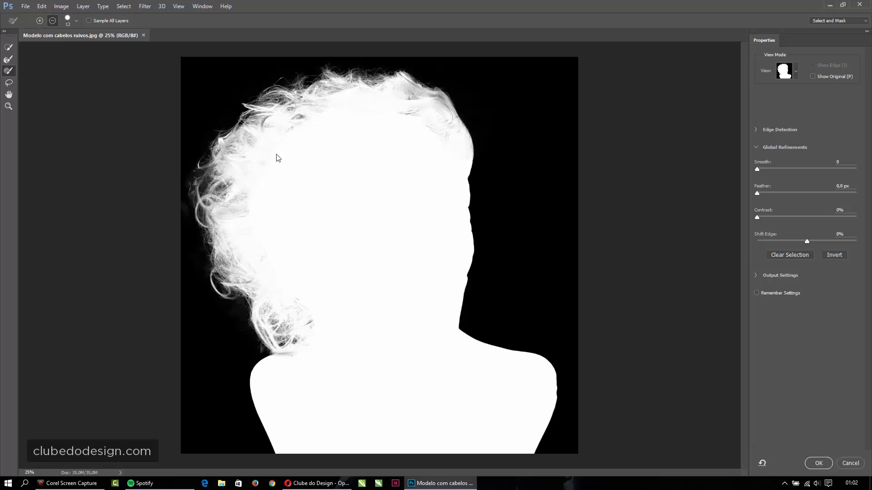
{"action": "right_click", "coordinate": [274, 168], "text": "alt"}
{"action": "left_click", "coordinate": [398, 147]}
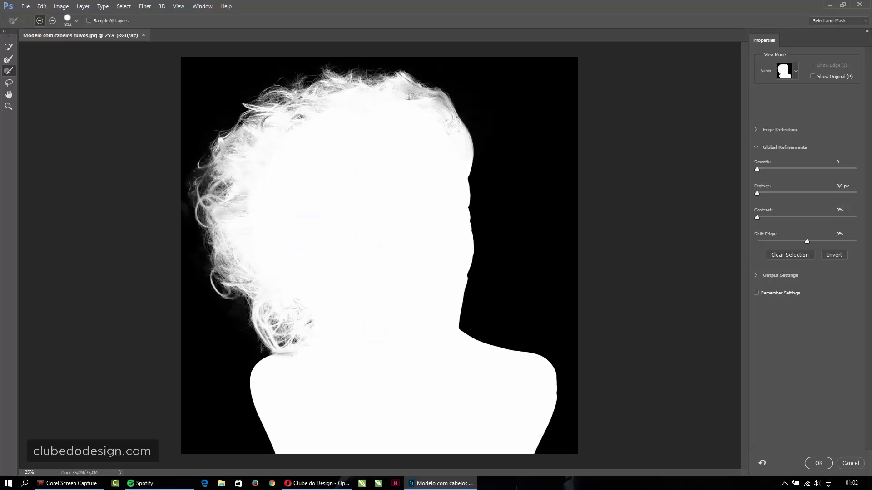
{"action": "left_click", "coordinate": [53, 22]}
{"action": "left_click_drag", "start_coordinate": [239, 152], "coordinate": [332, 101]}
{"action": "left_click", "coordinate": [793, 74]}
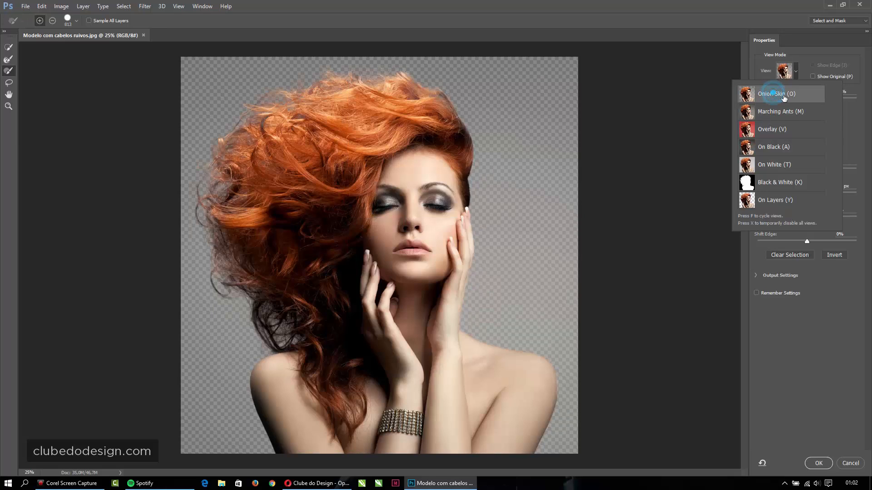
- Expand the edge detection settings, try a Radius of 2 px, and return it to 0 px
{"action": "left_click", "coordinate": [807, 71]}
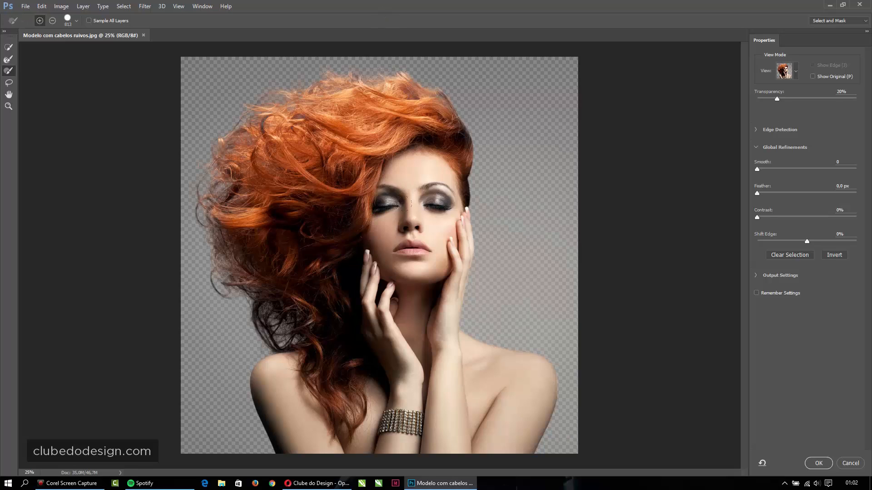
{"action": "left_click", "coordinate": [756, 129]}
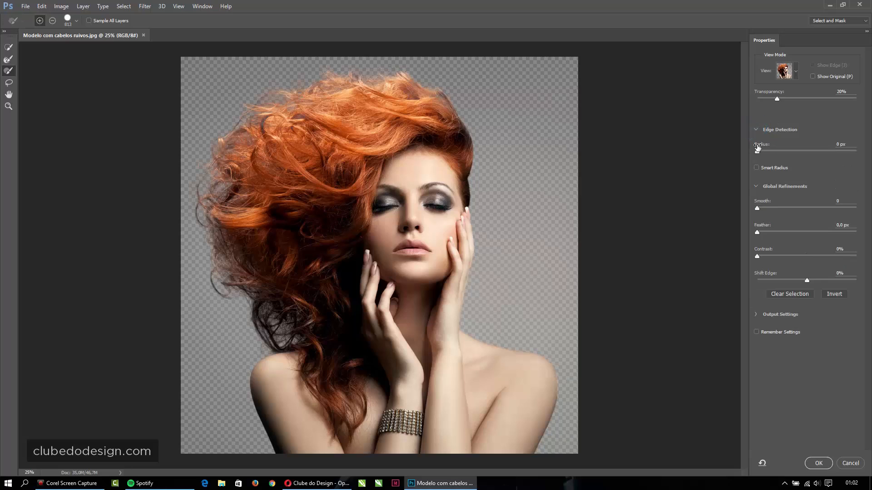
{"action": "left_click_drag", "start_coordinate": [763, 151], "coordinate": [769, 153]}
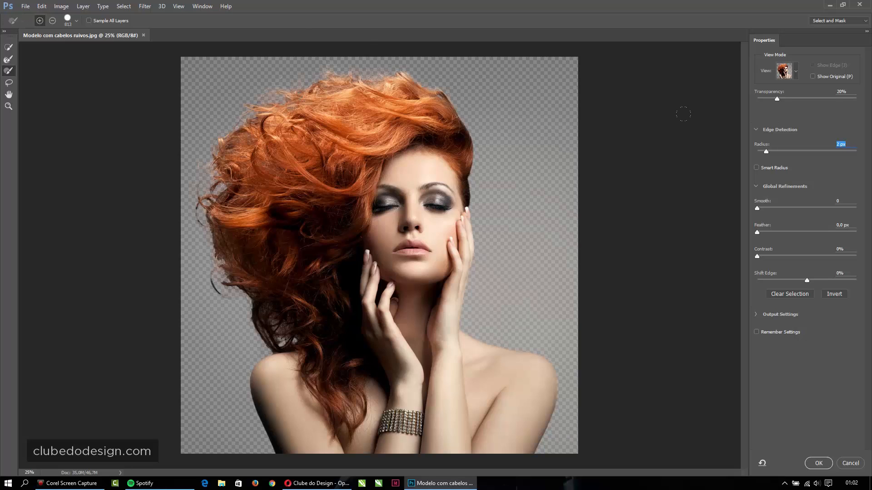
{"action": "left_click_drag", "start_coordinate": [759, 152], "coordinate": [755, 151]}
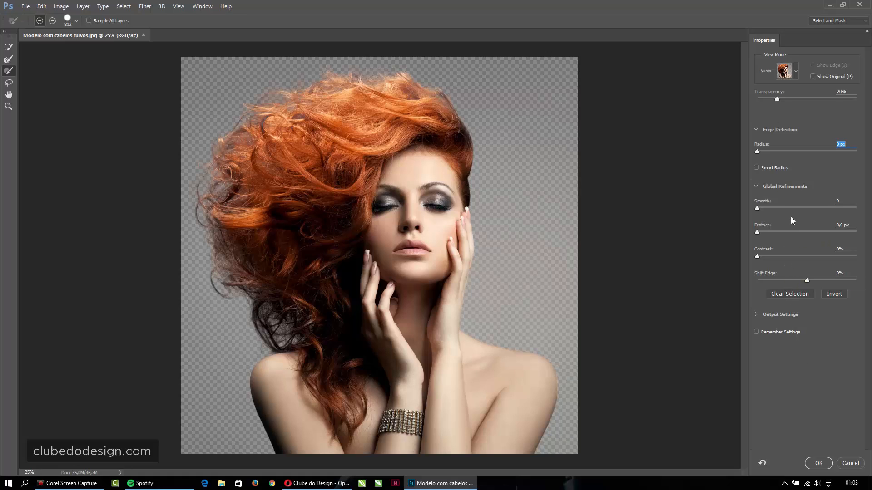
- Set the mask's Feather to 0.3 px with Smooth at 0, and switch the view to Black & White
{"action": "left_click_drag", "start_coordinate": [756, 208], "coordinate": [763, 211]}
{"action": "mouse_move", "coordinate": [758, 232]}
{"action": "left_mouse_down"}
{"action": "mouse_move", "coordinate": [784, 233]}
{"action": "mouse_move", "coordinate": [758, 232]}
{"action": "left_mouse_up"}
{"action": "left_click", "coordinate": [784, 70]}
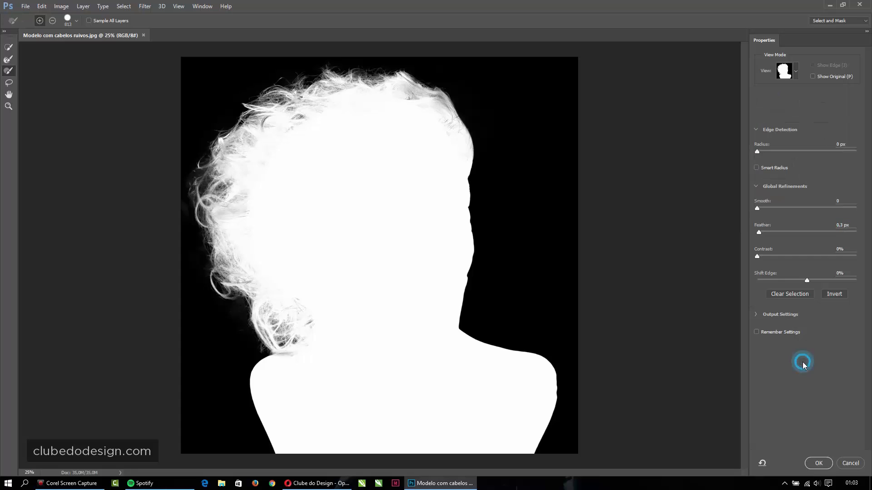
- Set the mask's Contrast to 9% and Shift Edge to 0%
{"action": "left_click", "coordinate": [761, 257]}
{"action": "left_click_drag", "start_coordinate": [764, 257], "coordinate": [771, 257]}
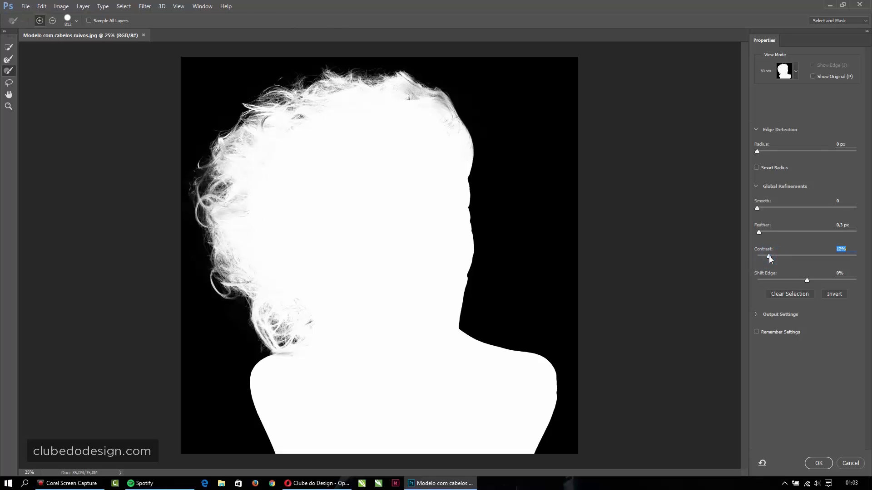
{"action": "left_click_drag", "start_coordinate": [769, 256], "coordinate": [766, 256]}
{"action": "mouse_move", "coordinate": [807, 280]}
{"action": "left_mouse_down"}
{"action": "mouse_move", "coordinate": [781, 280]}
{"action": "mouse_move", "coordinate": [835, 282]}
{"action": "mouse_move", "coordinate": [797, 287]}
{"action": "mouse_move", "coordinate": [810, 286]}
{"action": "left_mouse_up"}
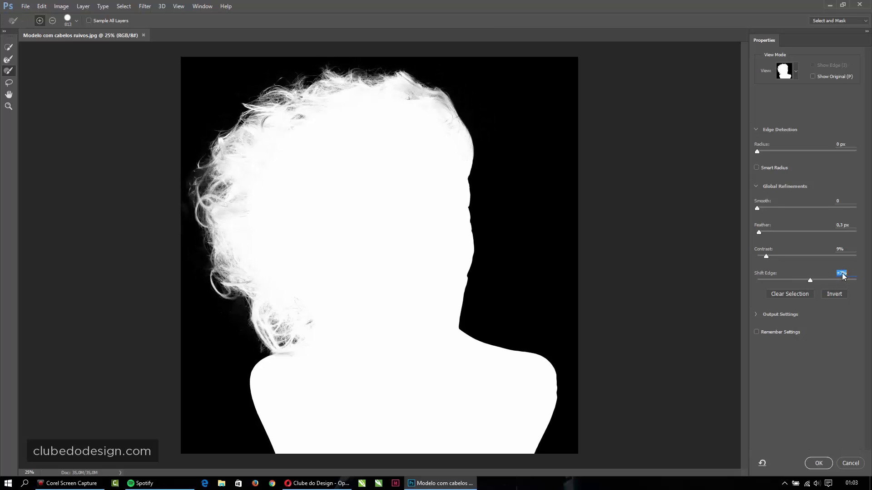
{"action": "type", "text": "0"}
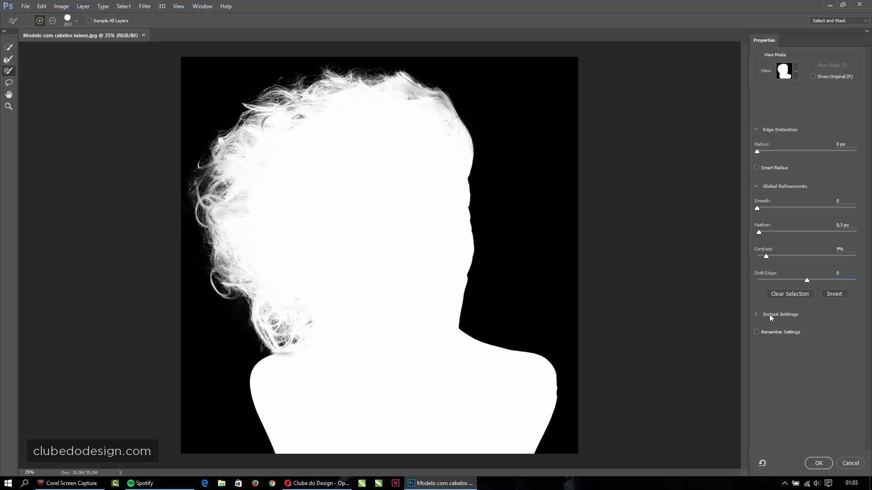
- Expand the output settings and set the view to Onion Skin
{"action": "left_click", "coordinate": [756, 315]}
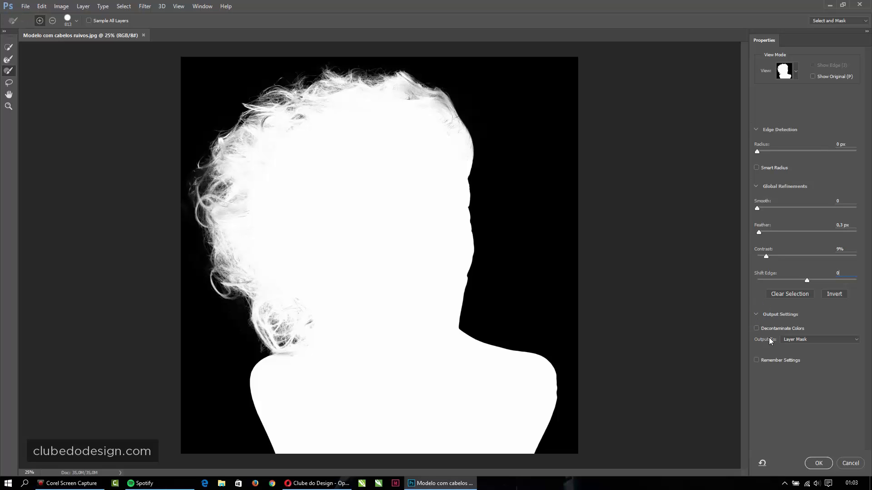
{"action": "left_click", "coordinate": [788, 71]}
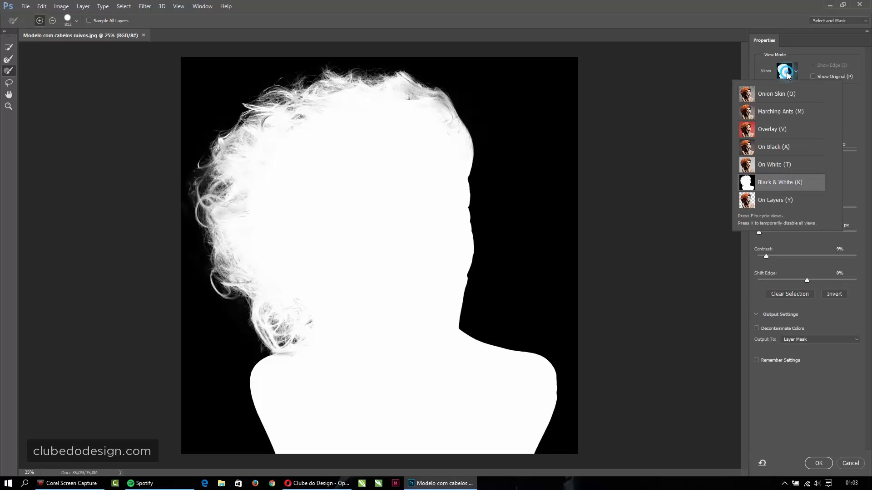
{"action": "left_click", "coordinate": [812, 392]}
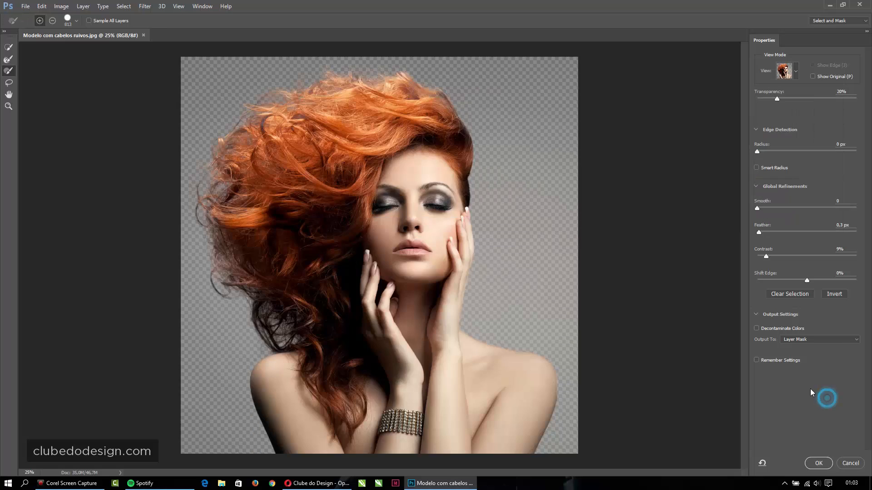
- Go through the output destinations Selection, Layer Mask and New Layer
{"action": "left_click", "coordinate": [788, 341]}
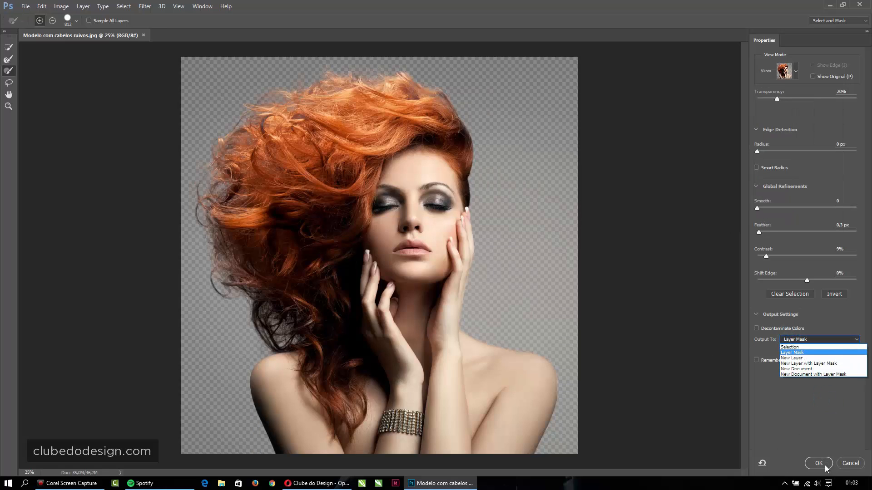
{"action": "left_click", "coordinate": [810, 347]}
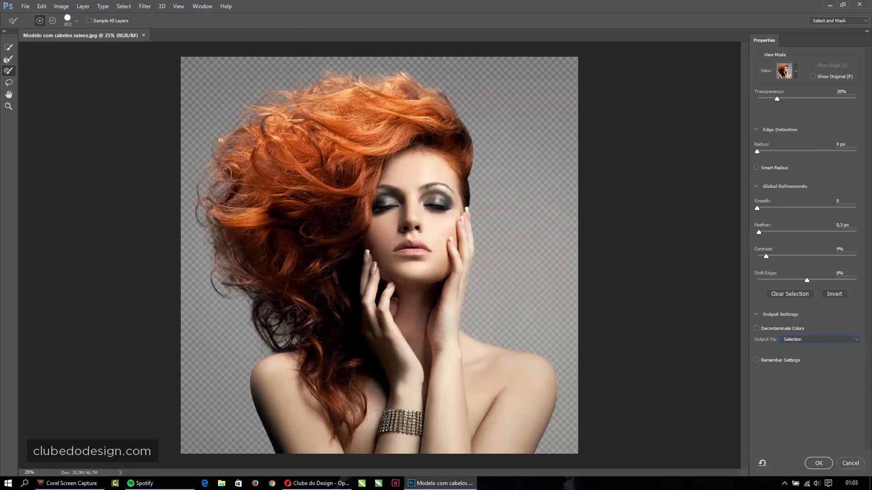
{"action": "left_click", "coordinate": [811, 340]}
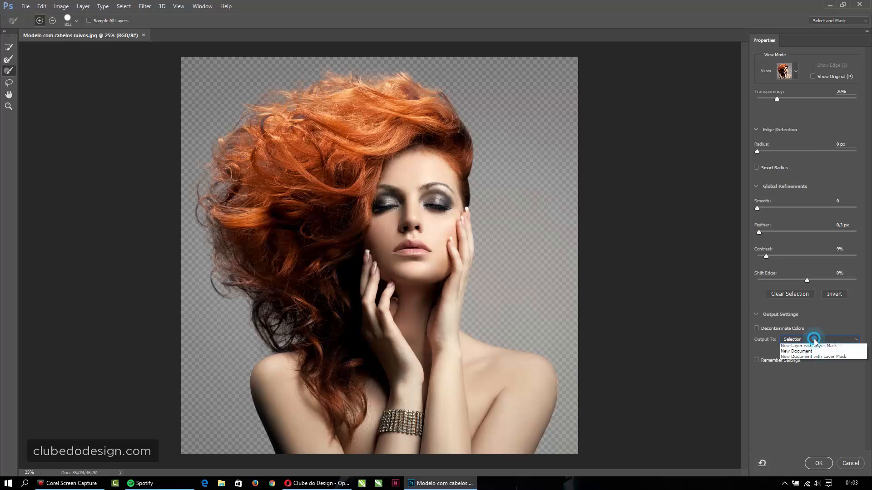
{"action": "left_click", "coordinate": [813, 357]}
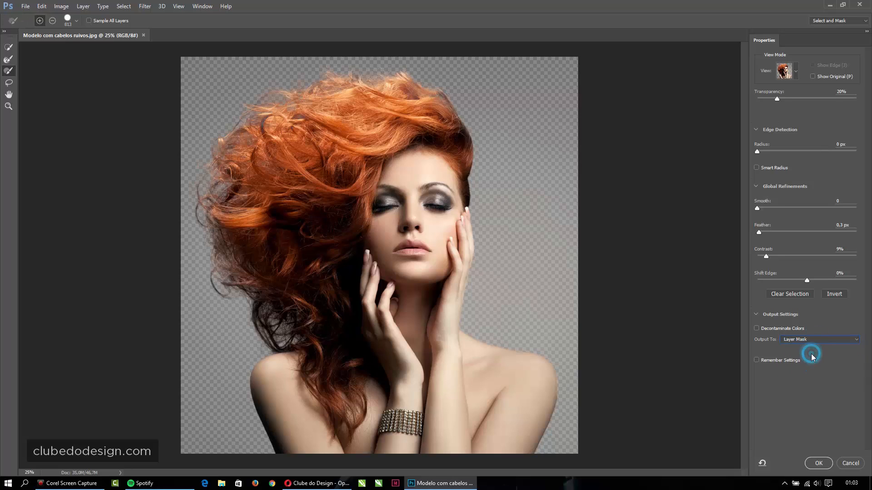
{"action": "left_click", "coordinate": [810, 343]}
{"action": "left_click", "coordinate": [794, 360]}
- Set the output to New Layer with Layer Mask and apply the Select and Mask refinement
{"action": "left_click", "coordinate": [816, 340]}
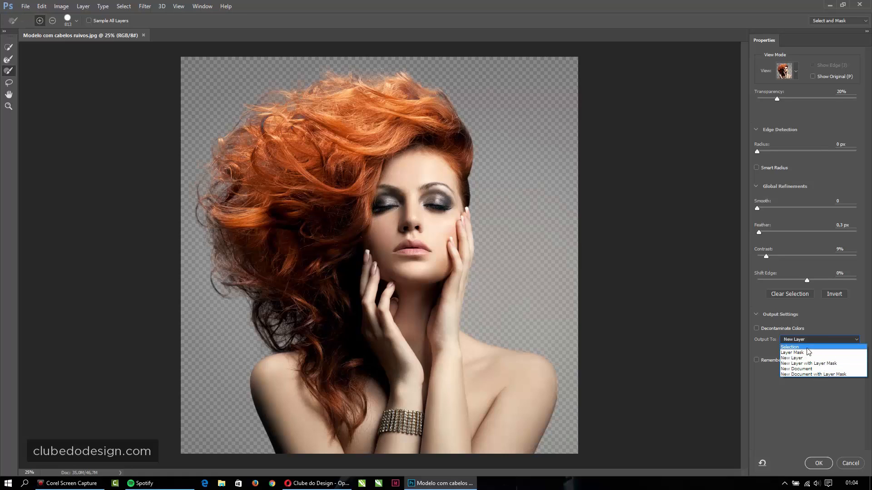
{"action": "left_click", "coordinate": [811, 364]}
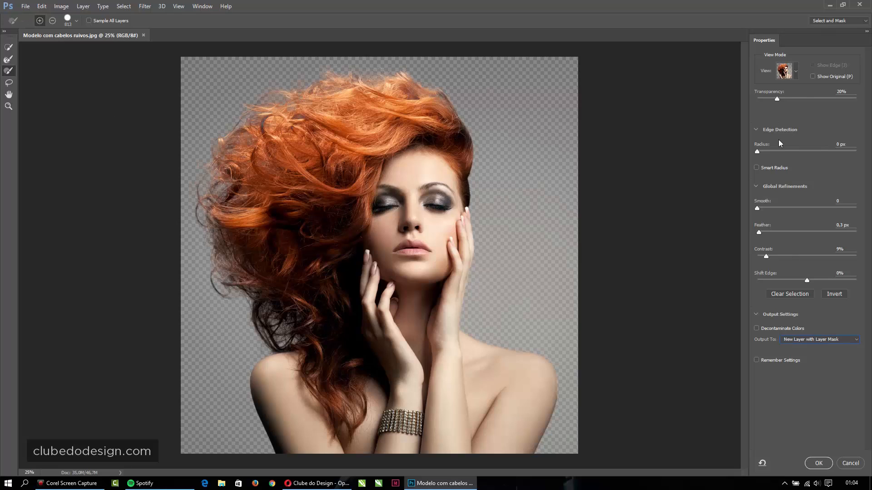
{"action": "left_click", "coordinate": [817, 461]}
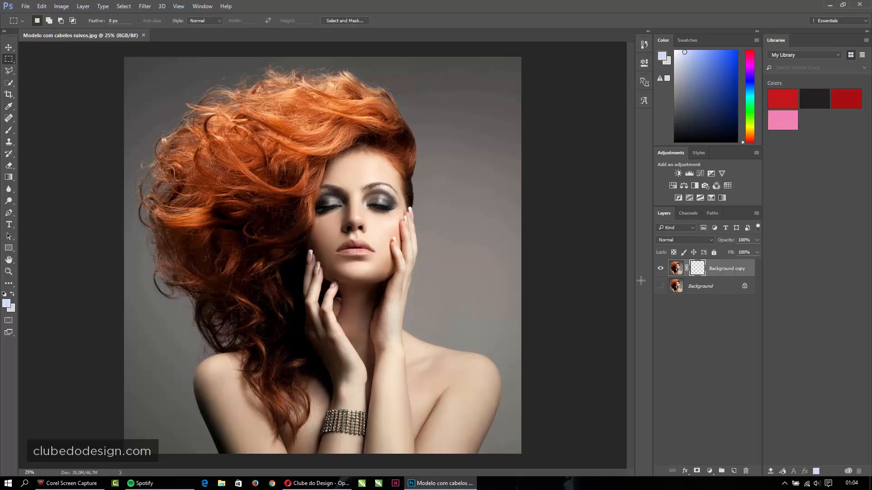
- Reopen the Background copy layer's mask in Select and Mask and refine the model's upper hair with the Refine Edge Brush at size 349
{"action": "left_click", "coordinate": [695, 269]}
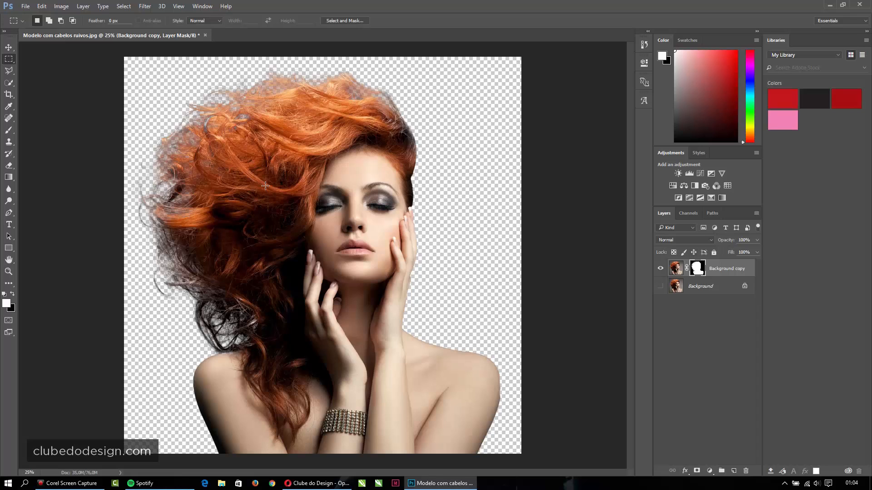
{"action": "double_click", "coordinate": [696, 268]}
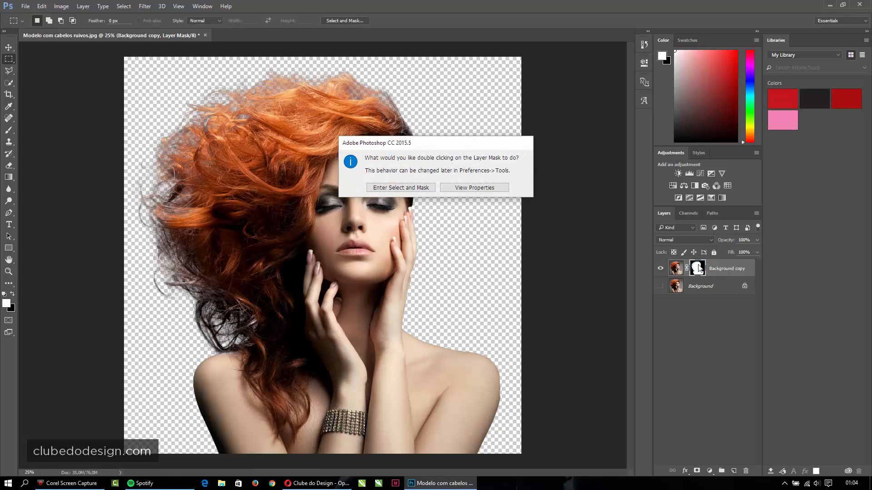
{"action": "left_click", "coordinate": [380, 189]}
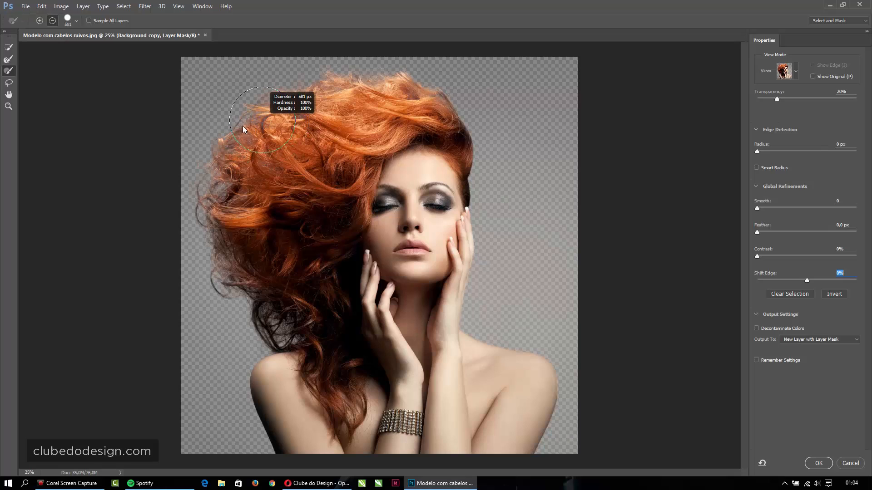
{"action": "left_click", "coordinate": [8, 59]}
{"action": "mouse_move", "coordinate": [246, 122]}
{"action": "left_mouse_down"}
{"action": "mouse_move", "coordinate": [240, 129]}
{"action": "mouse_move", "coordinate": [293, 112]}
{"action": "left_mouse_up"}
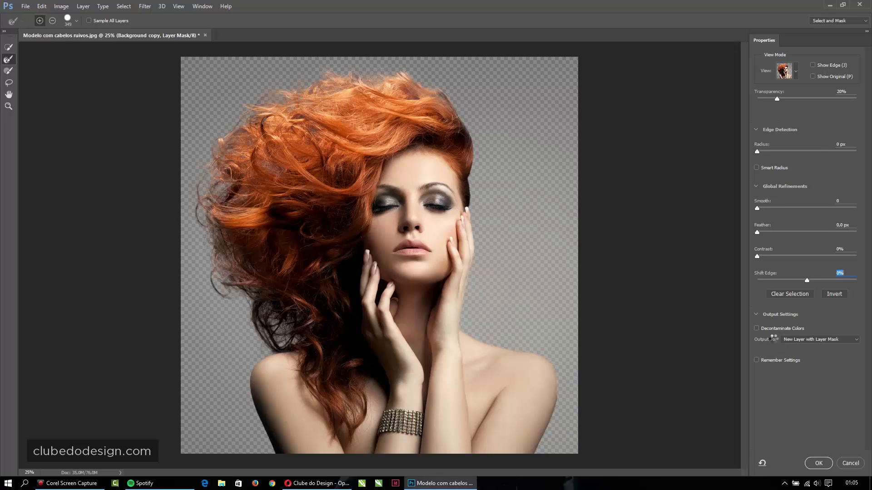
- Set the output to Layer Mask and apply the updated mask to the Background copy layer
{"action": "left_click", "coordinate": [818, 340]}
{"action": "left_click", "coordinate": [800, 353]}
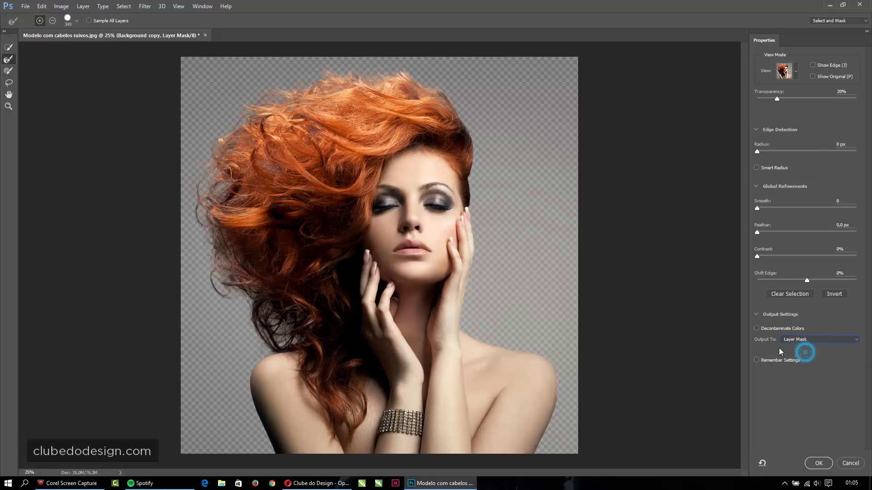
{"action": "left_click", "coordinate": [816, 462]}
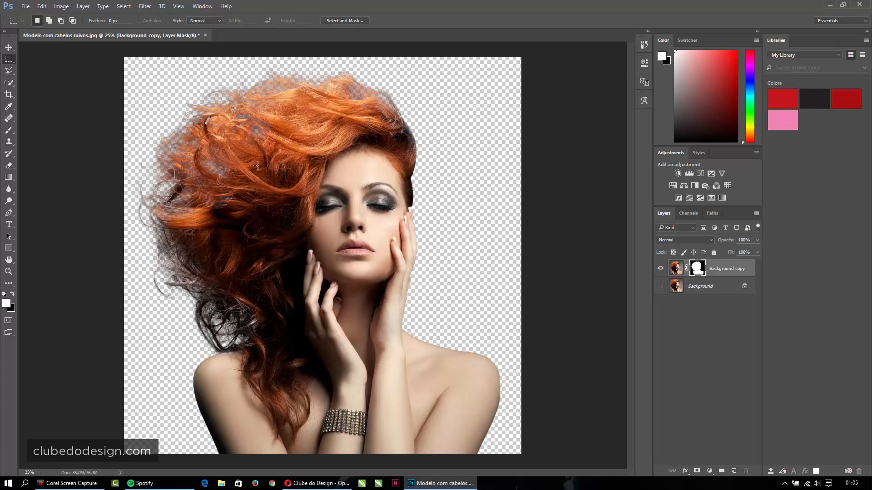
{"action": "left_click", "coordinate": [10, 47]}
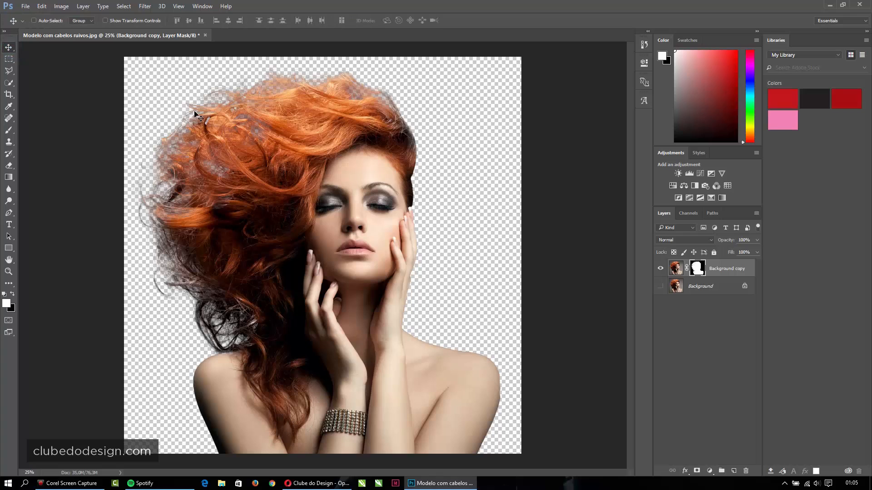
{"action": "left_click", "coordinate": [696, 268]}
{"action": "key", "text": "b"}
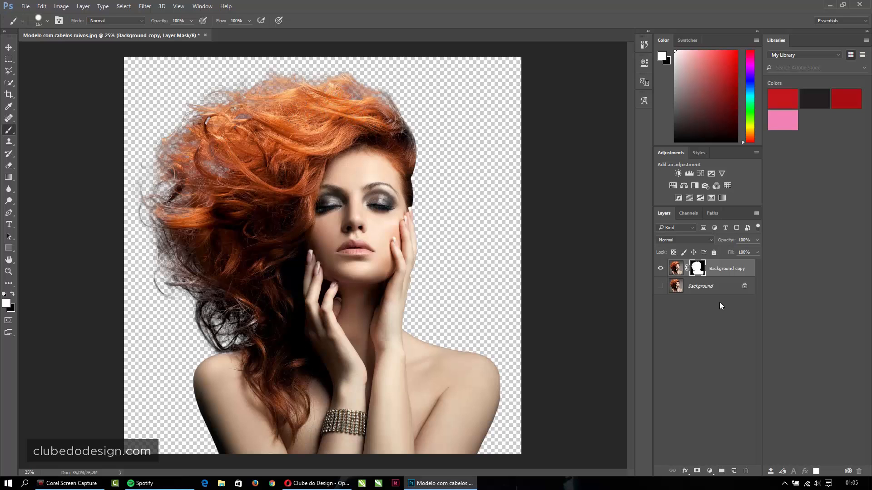
- Add a Solid Color fill layer in blue #4871e9 and place it beneath the Background copy layer
{"action": "left_click", "coordinate": [710, 473]}
{"action": "left_click", "coordinate": [736, 274]}
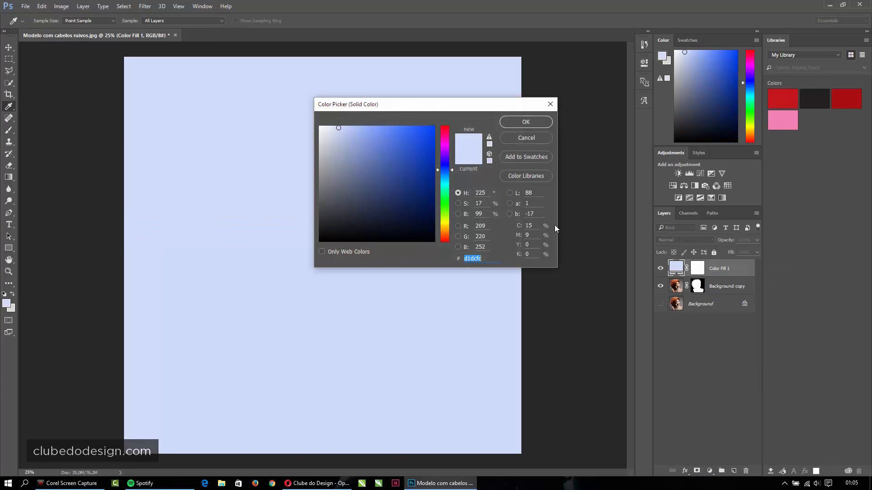
{"action": "left_click_drag", "start_coordinate": [420, 153], "coordinate": [399, 137]}
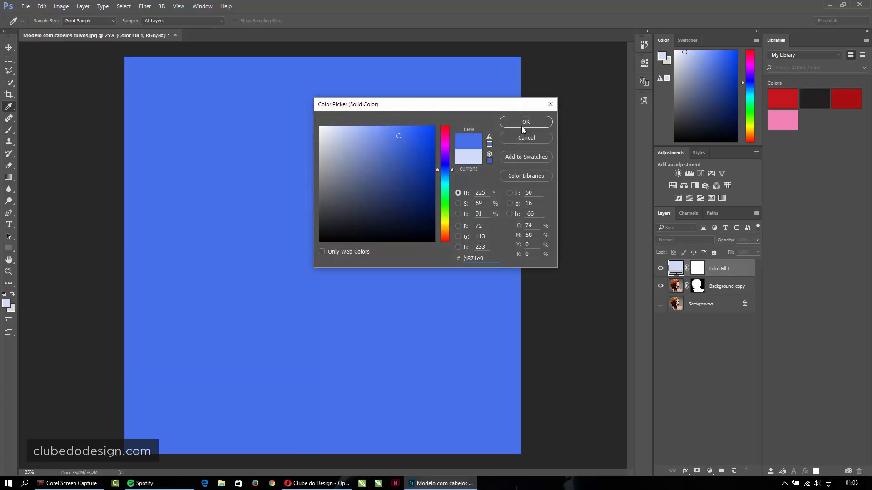
{"action": "left_click", "coordinate": [525, 122]}
{"action": "left_click_drag", "start_coordinate": [722, 269], "coordinate": [721, 295]}
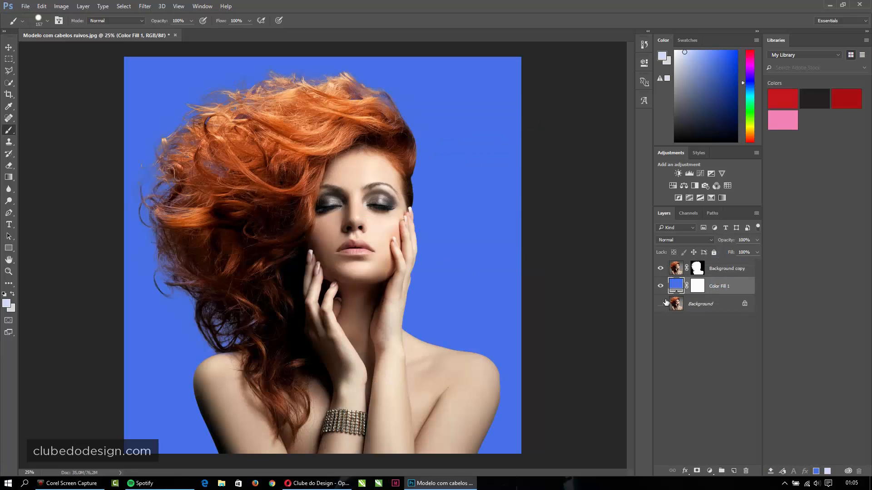
- Recolor the solid fill behind the model, testing dark blue #233876, green #24be98 and a further color, and accept the change
{"action": "double_click", "coordinate": [678, 287]}
{"action": "left_click_drag", "start_coordinate": [386, 186], "coordinate": [400, 188]}
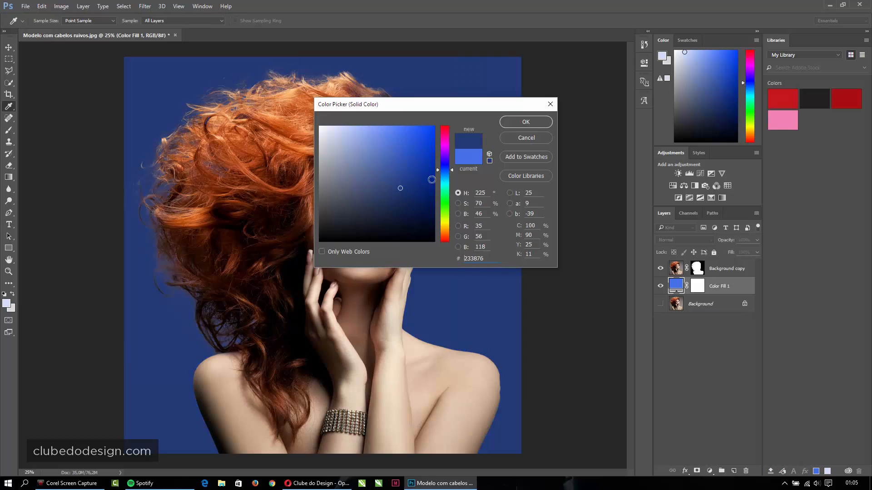
{"action": "left_click_drag", "start_coordinate": [445, 169], "coordinate": [448, 190]}
{"action": "left_click", "coordinate": [413, 156]}
{"action": "left_click_drag", "start_coordinate": [424, 109], "coordinate": [539, 89]}
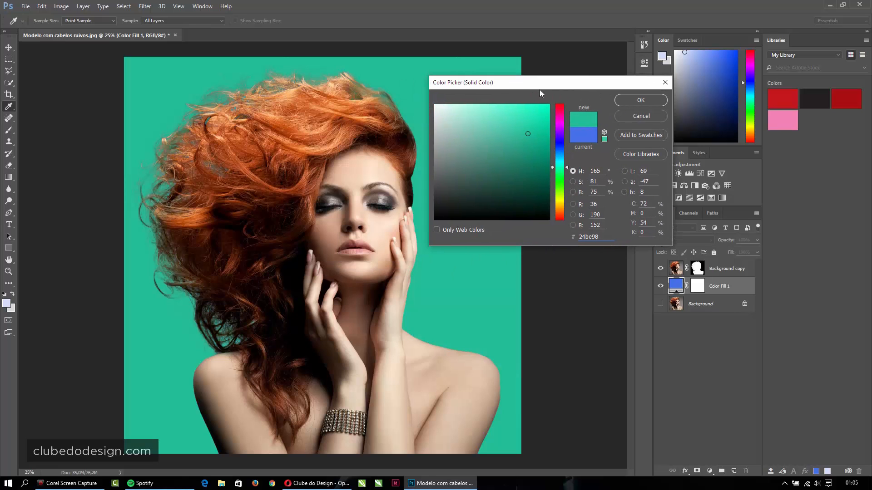
{"action": "left_click_drag", "start_coordinate": [510, 161], "coordinate": [563, 213]}
{"action": "key", "text": "Return"}
{"action": "key", "text": "b"}
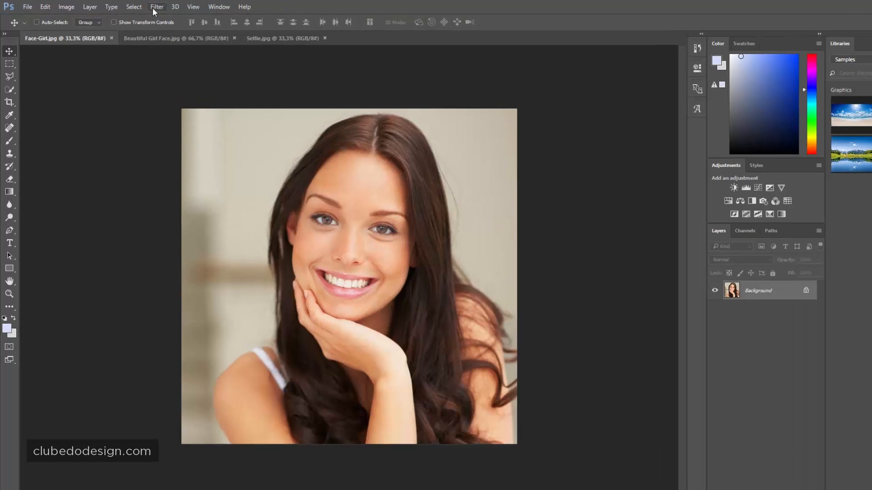
- Open the Face-Girl.jpg portrait in the Liquify filter and activate the Face Tool
{"action": "left_click", "coordinate": [145, 6]}
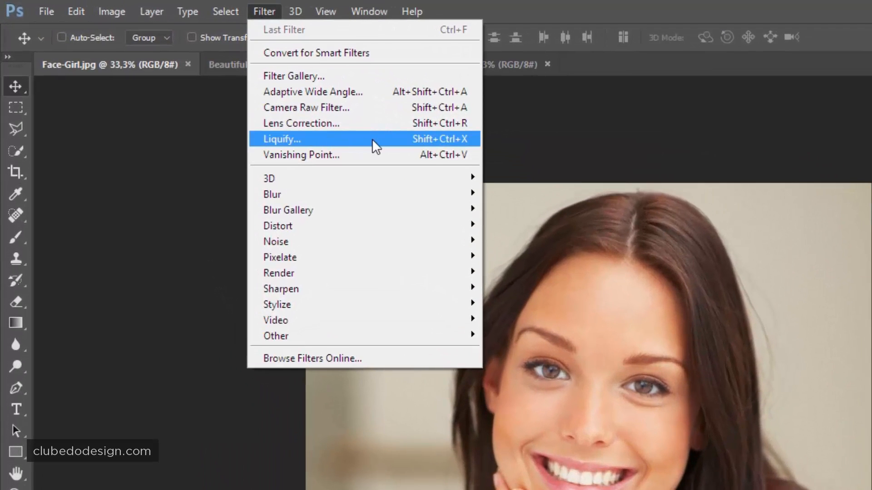
{"action": "left_click", "coordinate": [427, 139]}
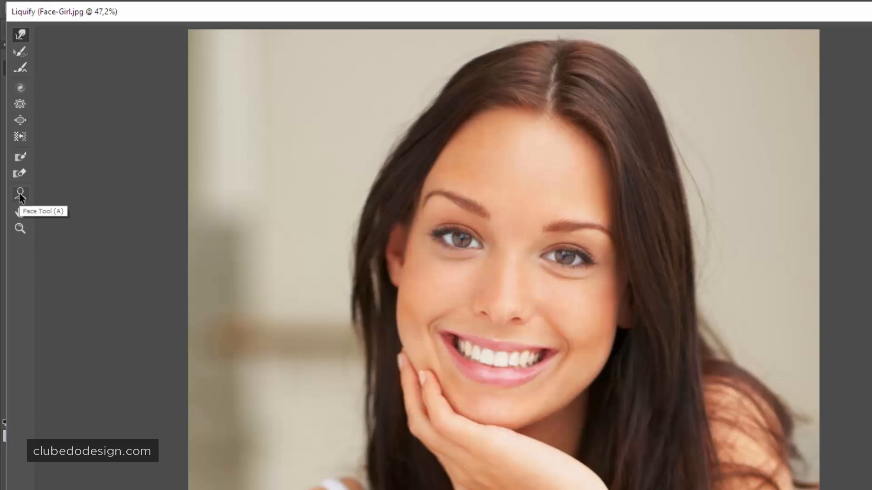
{"action": "left_click", "coordinate": [20, 194]}
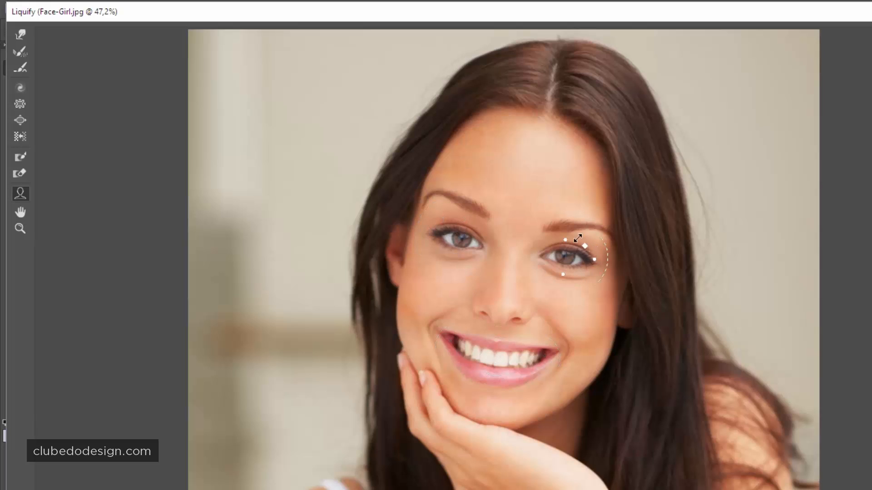
- Reshape the eyes to size -20, height -41, width 98 and tilt 2, and the nose to height 100 and width -18
{"action": "left_click_drag", "start_coordinate": [585, 245], "coordinate": [566, 272]}
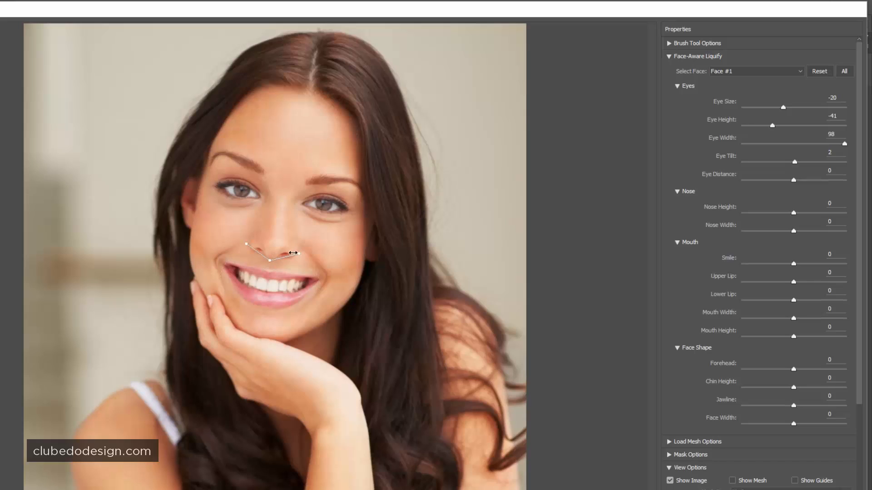
{"action": "left_click_drag", "start_coordinate": [292, 253], "coordinate": [275, 238]}
- Reshape the mouth on the portrait to smile 11, upper lip 15, lower lip 22 and mouth width -92
{"action": "mouse_move", "coordinate": [275, 279]}
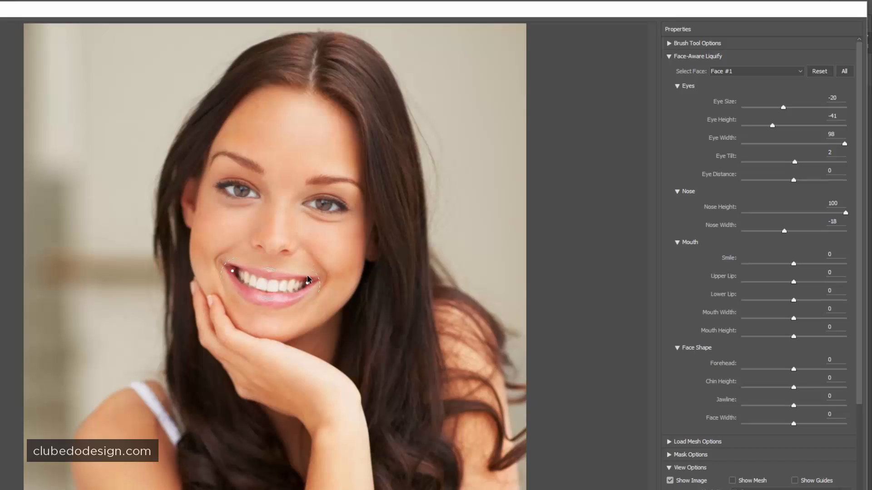
{"action": "left_click_drag", "start_coordinate": [322, 303], "coordinate": [320, 251]}
{"action": "left_click_drag", "start_coordinate": [270, 273], "coordinate": [267, 306]}
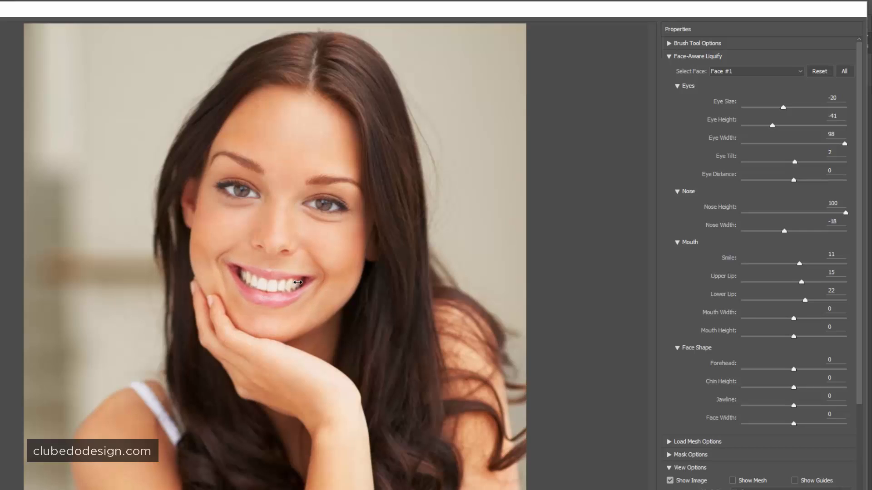
{"action": "left_click_drag", "start_coordinate": [297, 283], "coordinate": [295, 282]}
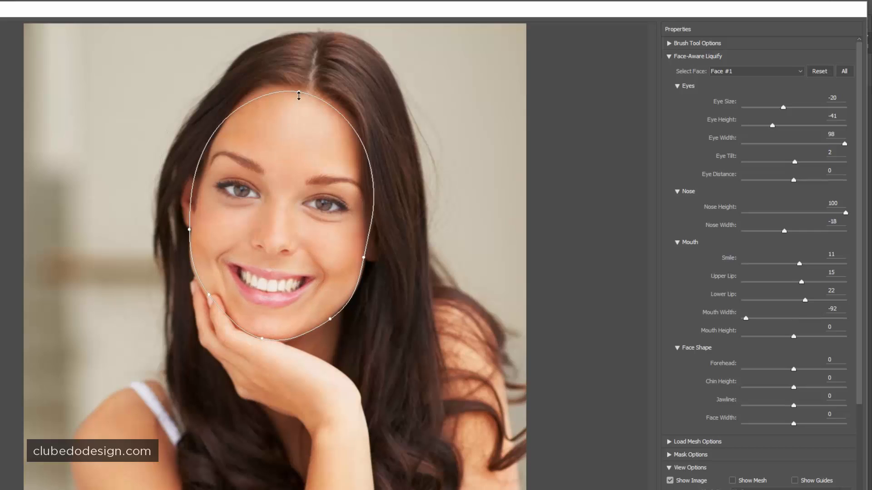
- Adjust the face outline to forehead -23, face width -56, jawline -41 and chin height 50
{"action": "mouse_move", "coordinate": [299, 96]}
{"action": "left_mouse_down"}
{"action": "mouse_move", "coordinate": [290, 116]}
{"action": "mouse_move", "coordinate": [301, 101]}
{"action": "left_mouse_up"}
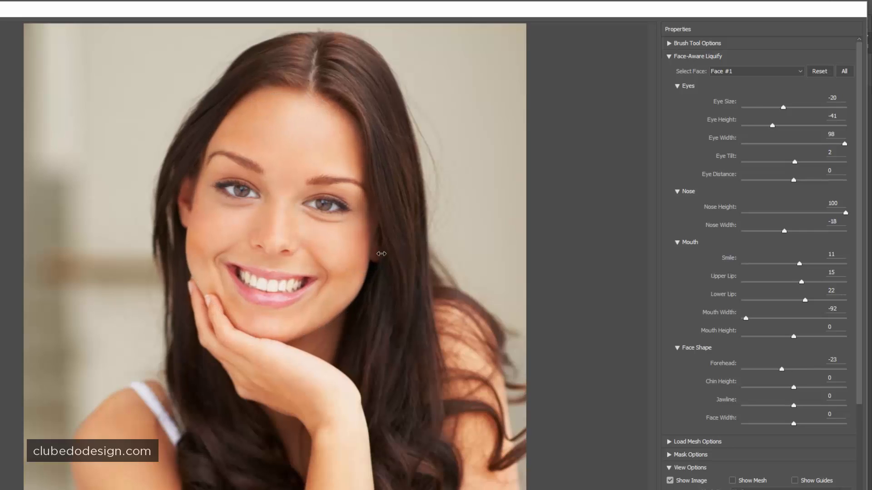
{"action": "left_click_drag", "start_coordinate": [382, 254], "coordinate": [353, 244]}
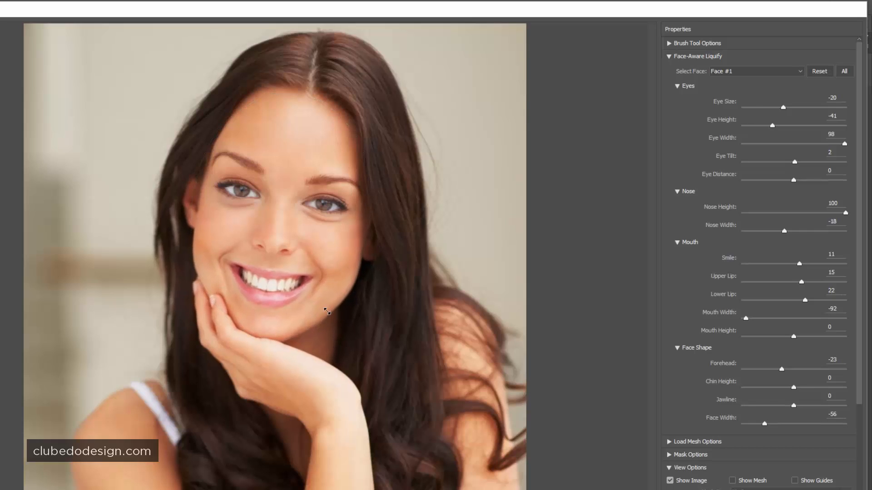
{"action": "left_click_drag", "start_coordinate": [327, 312], "coordinate": [323, 314]}
{"action": "left_click_drag", "start_coordinate": [259, 341], "coordinate": [259, 352]}
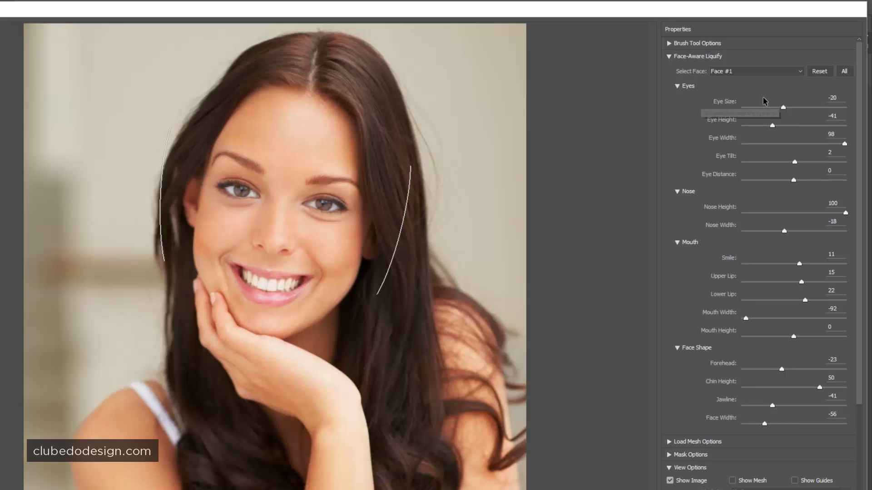
- Fine-tune the Face-Aware eye settings to size -7, height 24, width 8, tilt 44 and distance -32
{"action": "mouse_move", "coordinate": [784, 108]}
{"action": "left_mouse_down"}
{"action": "mouse_move", "coordinate": [773, 110]}
{"action": "mouse_move", "coordinate": [813, 112]}
{"action": "mouse_move", "coordinate": [790, 112]}
{"action": "left_mouse_up"}
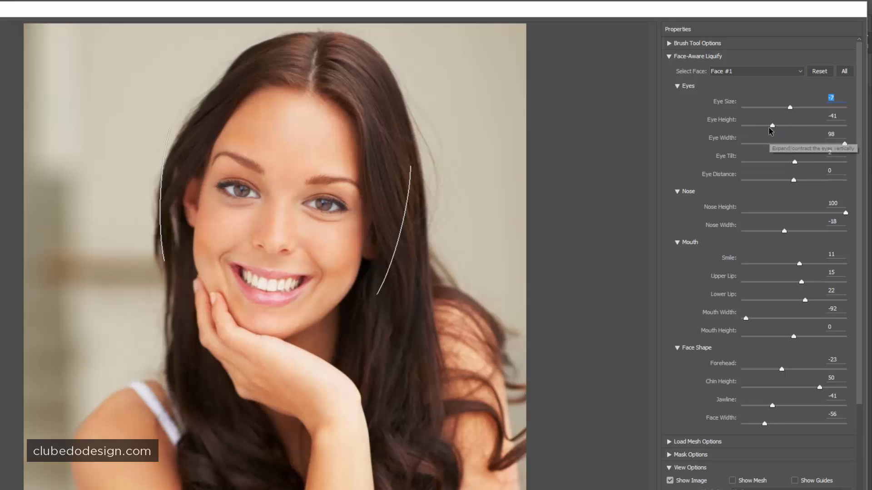
{"action": "left_click_drag", "start_coordinate": [772, 126], "coordinate": [772, 191]}
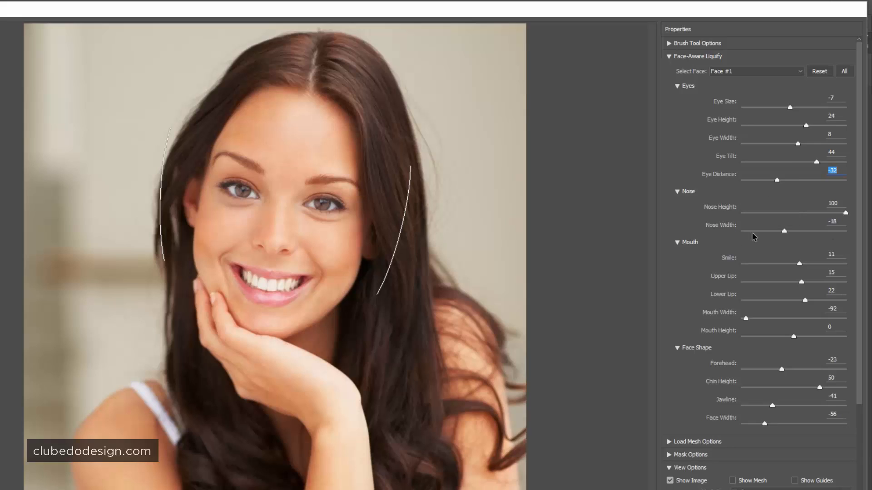
{"action": "scroll", "coordinate": [752, 236], "scroll_direction": "down", "scroll_amount": 2}
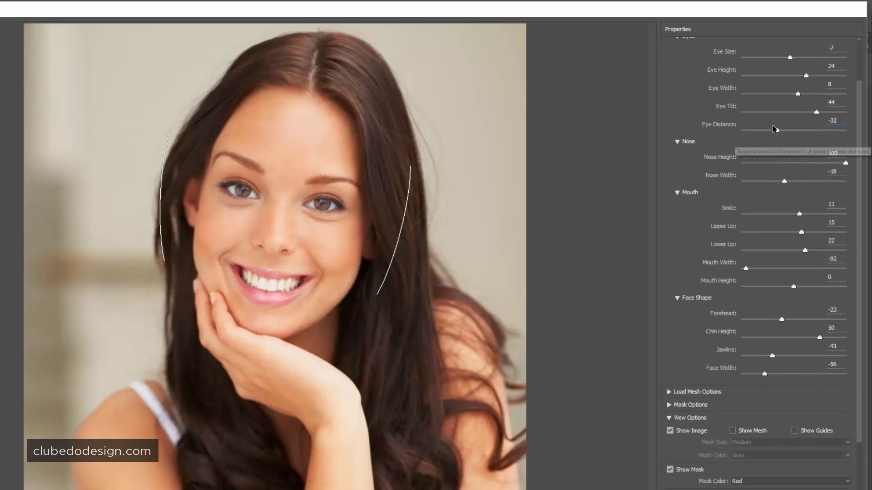
{"action": "scroll", "coordinate": [764, 287], "scroll_direction": "up", "scroll_amount": 2}
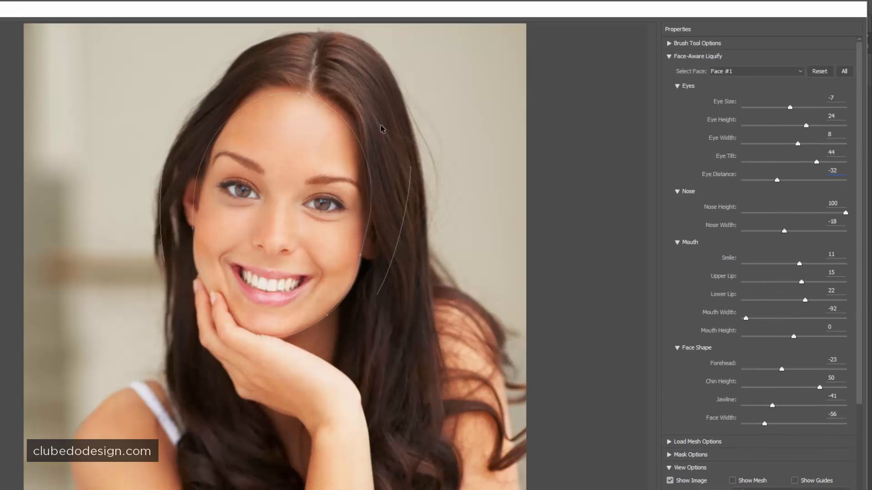
- Set face width to 65, chin height to -100, nose height to 18 and nose width to -31, and apply the Liquify filter
{"action": "mouse_move", "coordinate": [353, 257]}
{"action": "left_click_drag", "start_coordinate": [353, 256], "coordinate": [359, 257]}
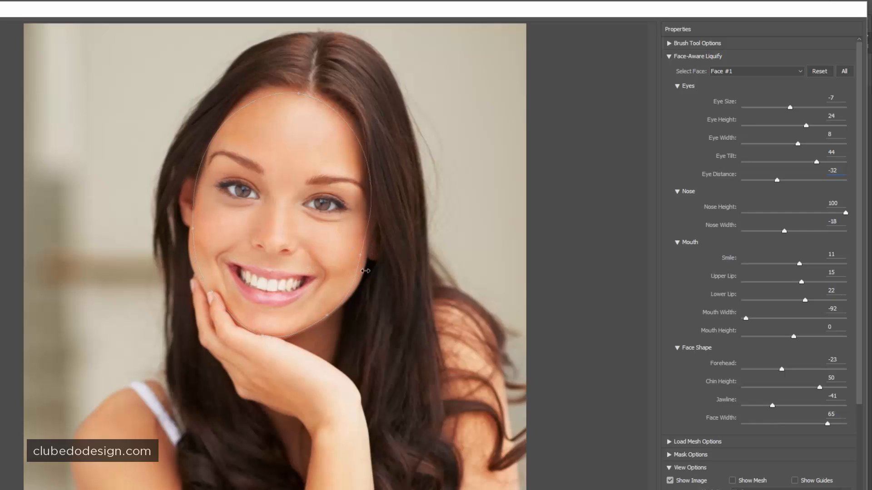
{"action": "left_click_drag", "start_coordinate": [261, 337], "coordinate": [268, 286]}
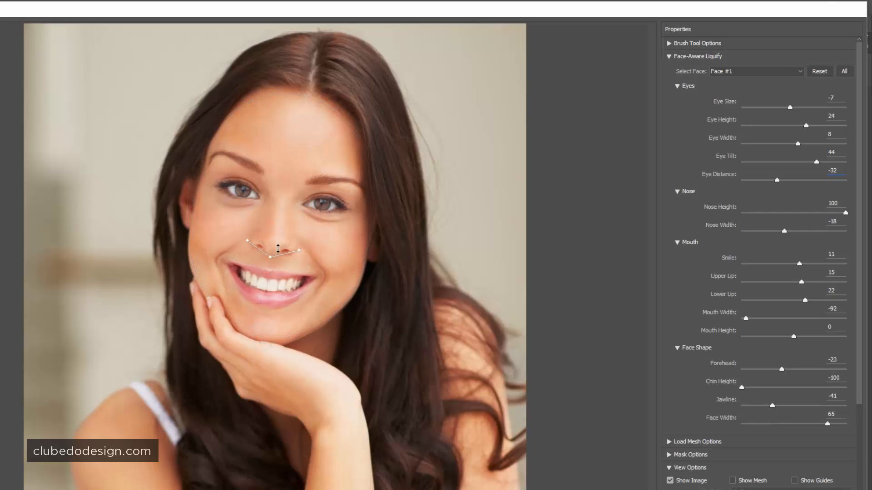
{"action": "left_click_drag", "start_coordinate": [295, 251], "coordinate": [269, 268]}
{"action": "left_click_drag", "start_coordinate": [286, 221], "coordinate": [289, 221]}
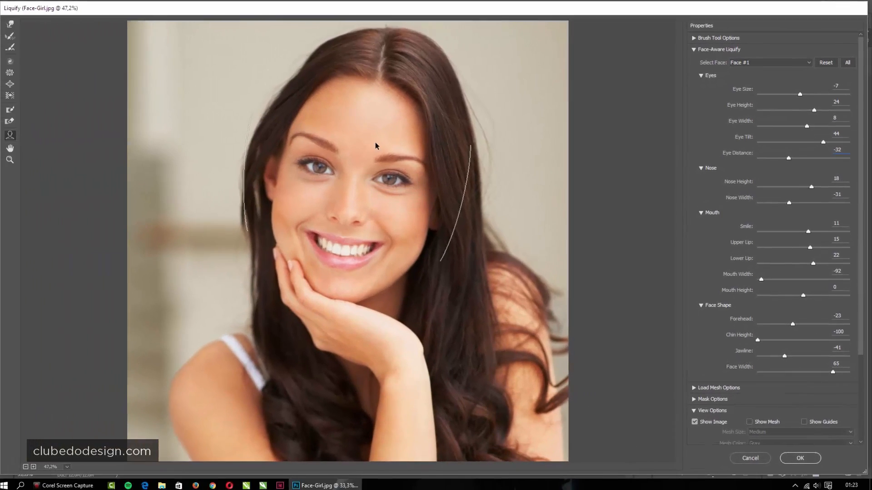
{"action": "scroll", "coordinate": [801, 435], "scroll_direction": "down", "scroll_amount": 3}
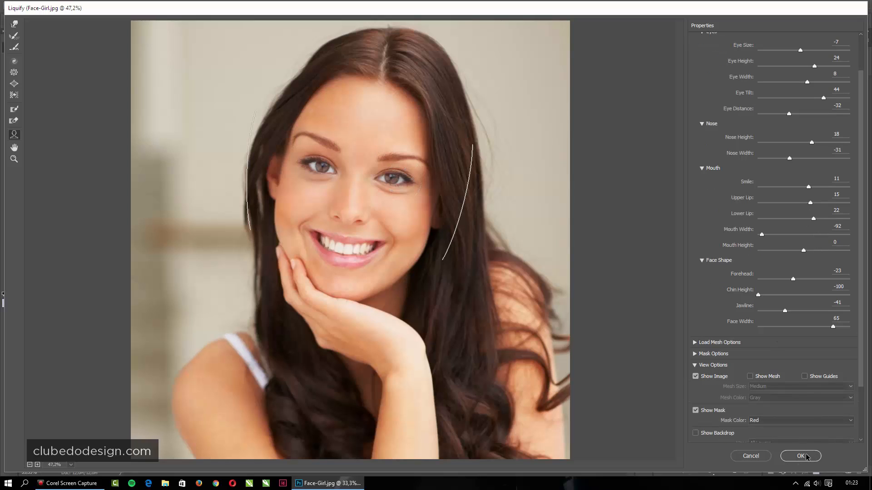
{"action": "left_click", "coordinate": [801, 456]}
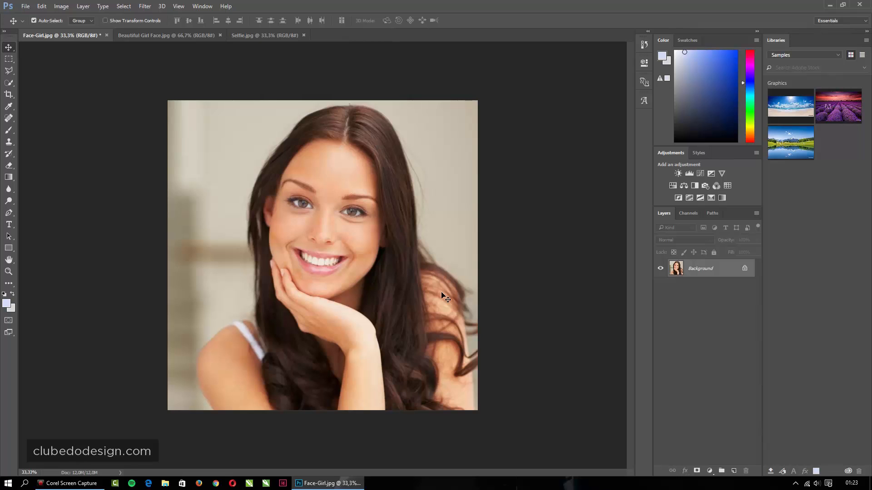
- Undo the Liquify edit on the Face-Girl.jpg portrait
{"action": "key", "text": "ctrl+z"}
{"action": "key", "text": "ctrl+z"}
{"action": "key", "text": "ctrl+z"}
{"action": "key", "text": "ctrl+z"}
- Switch to Beautiful Girl Face.jpg and convert its Background layer to a Smart Object
{"action": "left_click", "coordinate": [173, 35]}
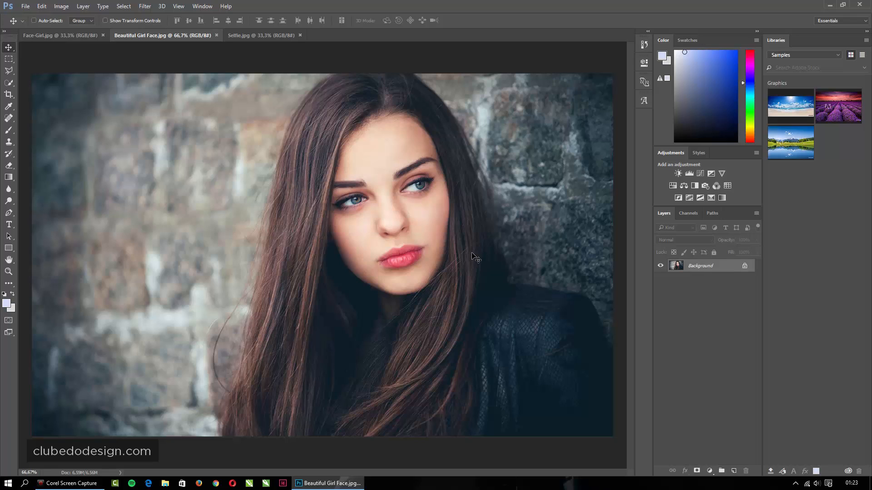
{"action": "right_click", "coordinate": [727, 269]}
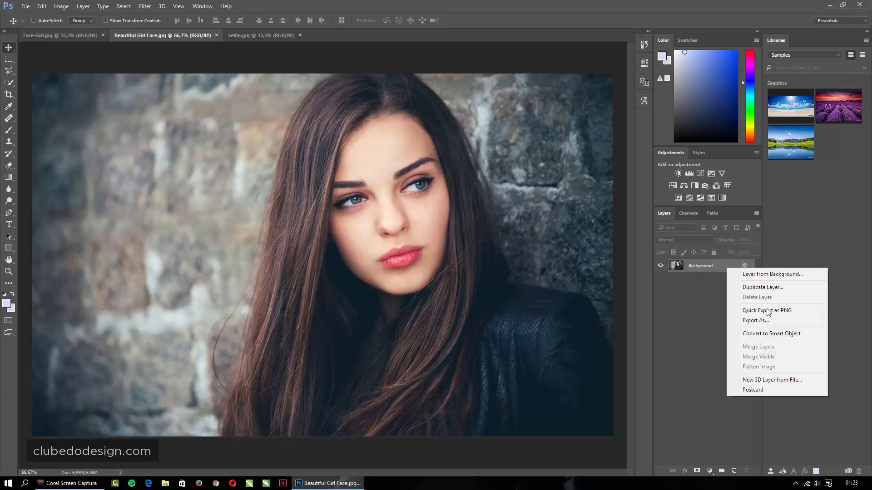
{"action": "left_click", "coordinate": [784, 337]}
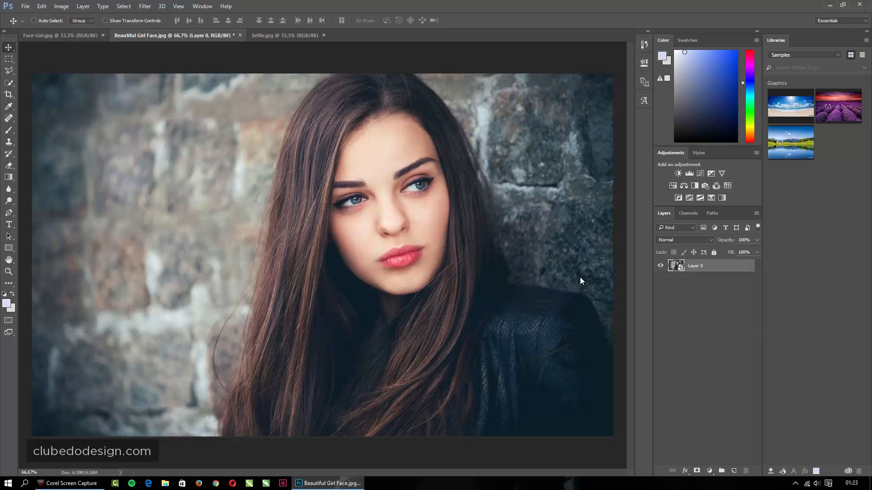
- Open the Smart Object layer in the Liquify filter and activate the Face Tool
{"action": "left_click", "coordinate": [145, 6]}
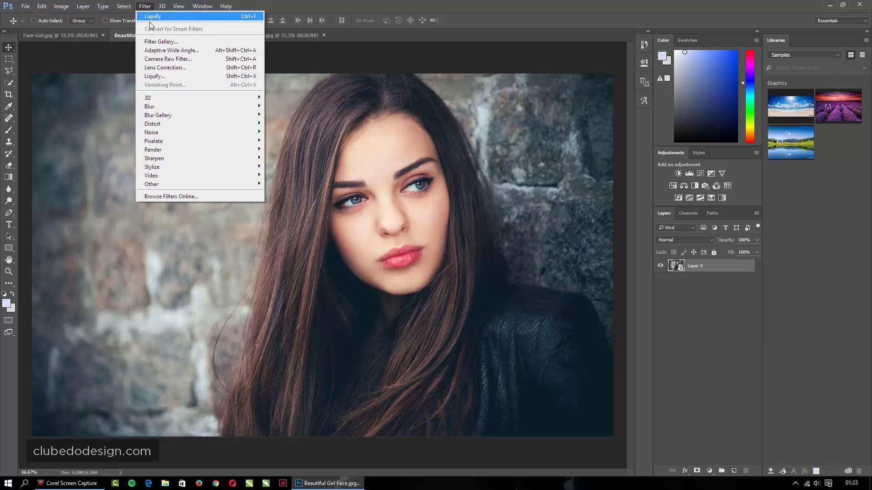
{"action": "left_click", "coordinate": [151, 78]}
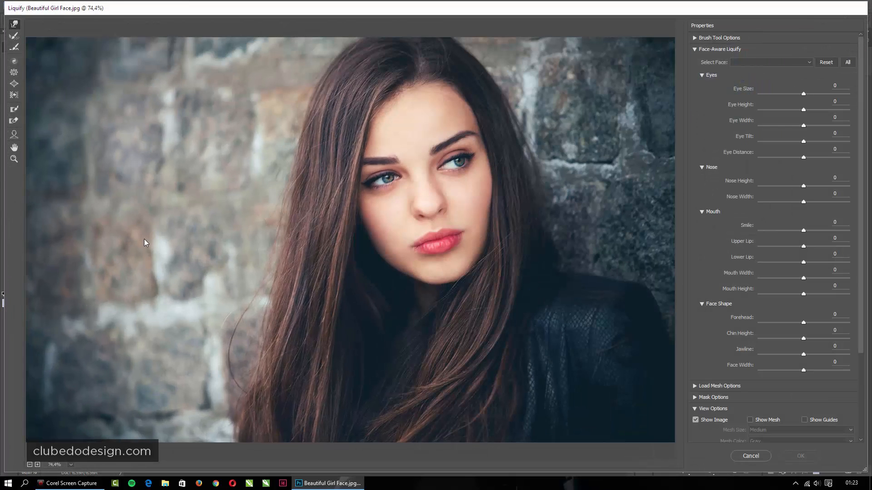
{"action": "left_click", "coordinate": [13, 135]}
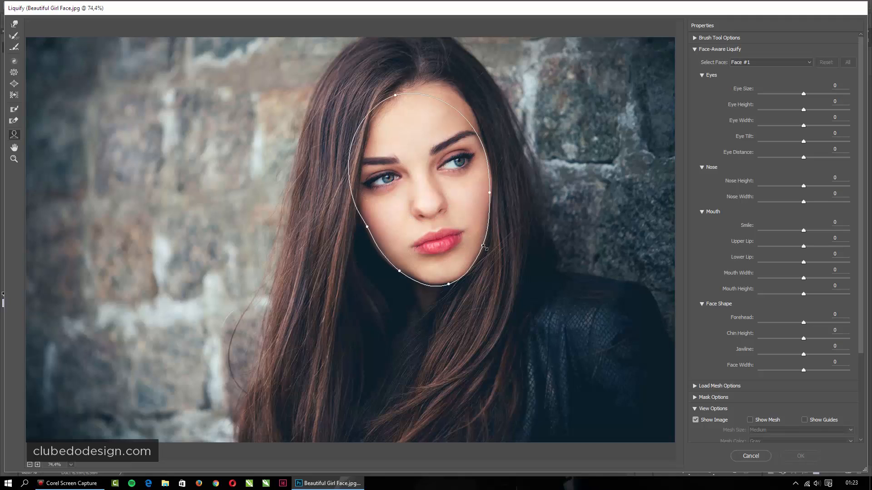
- With the Face Tool, reshape the face to jawline 100, face width 60, nose height 74 and width 90, eye size -43, width -45 and tilt 33
{"action": "left_click_drag", "start_coordinate": [486, 237], "coordinate": [504, 245]}
{"action": "left_click_drag", "start_coordinate": [493, 194], "coordinate": [505, 195]}
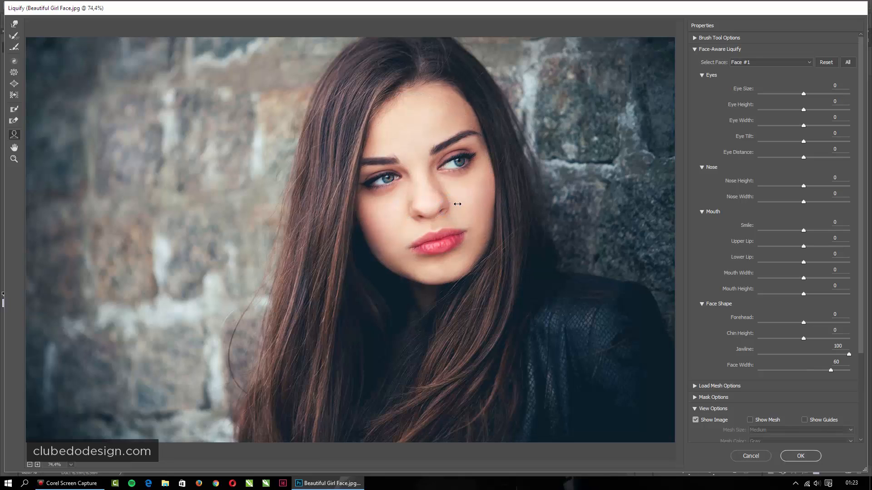
{"action": "left_click_drag", "start_coordinate": [434, 220], "coordinate": [433, 212]}
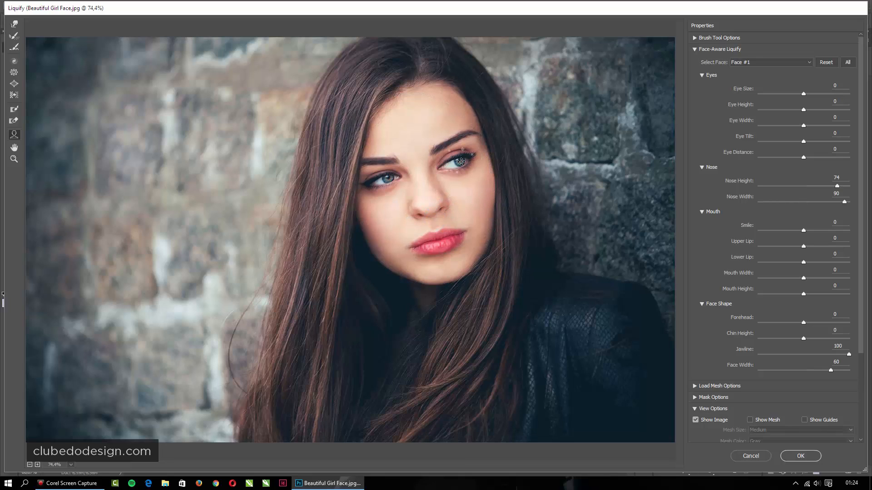
{"action": "left_click_drag", "start_coordinate": [477, 150], "coordinate": [461, 152]}
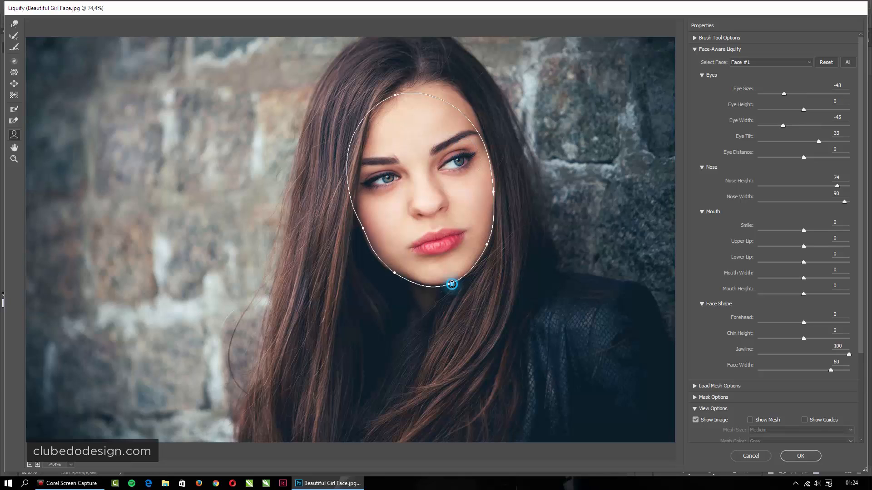
- Set the chin height to -100, face width to 97 and forehead to -49, and apply the Liquify filter
{"action": "left_click_drag", "start_coordinate": [447, 276], "coordinate": [458, 302]}
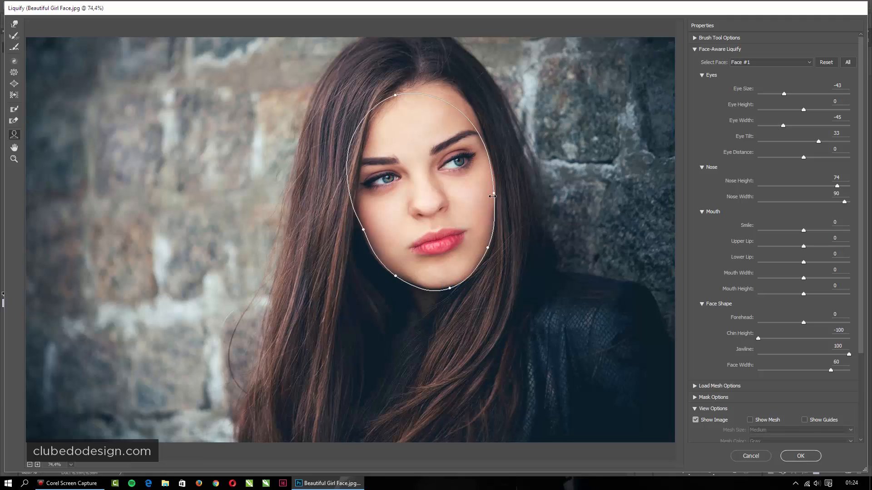
{"action": "left_click_drag", "start_coordinate": [495, 195], "coordinate": [505, 195]}
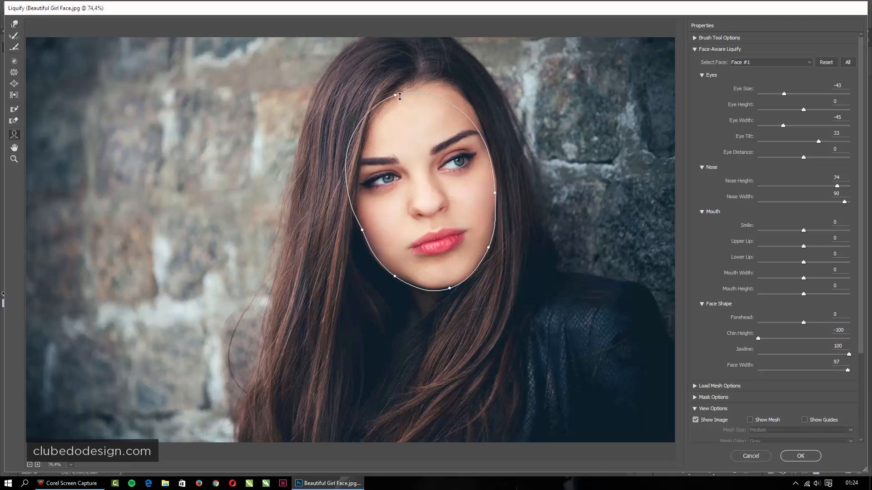
{"action": "left_click_drag", "start_coordinate": [398, 96], "coordinate": [398, 111]}
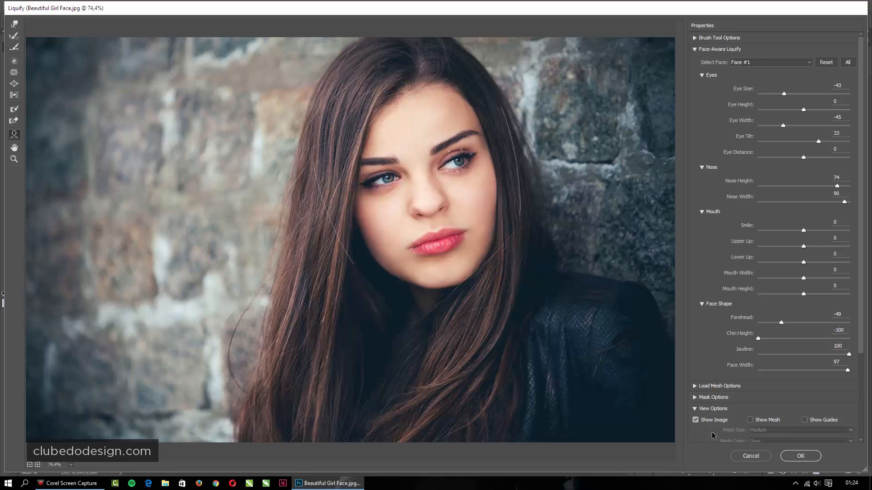
{"action": "left_click", "coordinate": [794, 458]}
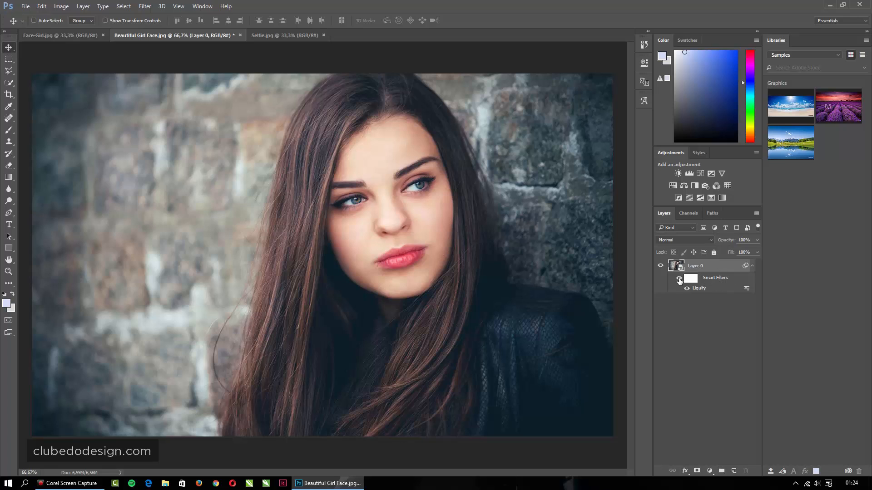
- Toggle the visibility of Layer 0's Smart Filters to compare the face before and after Liquify
{"action": "left_click", "coordinate": [679, 278]}
{"action": "left_click", "coordinate": [679, 278]}
{"action": "left_click", "coordinate": [679, 279]}
{"action": "left_click", "coordinate": [678, 279]}
{"action": "left_click", "coordinate": [678, 279]}
- Reopen the Liquify smart filter on Layer 0 with the Face Tool, review its face settings and accept them
{"action": "double_click", "coordinate": [699, 288]}
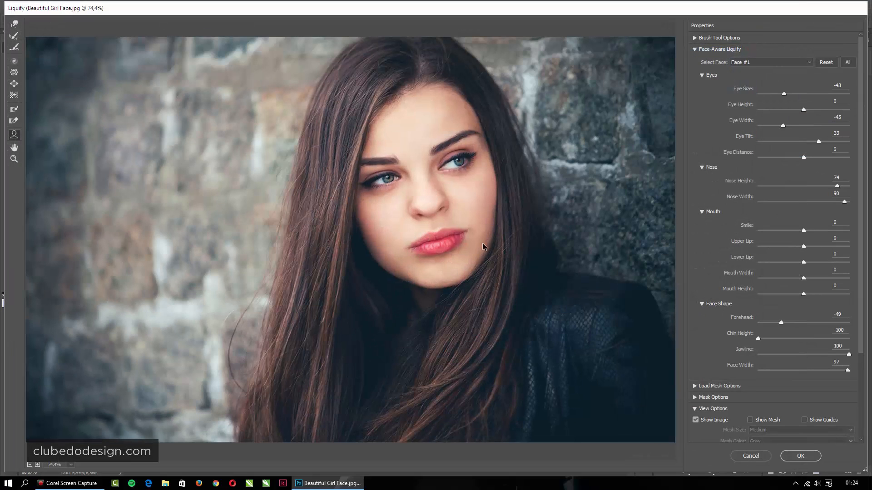
{"action": "key", "text": "a"}
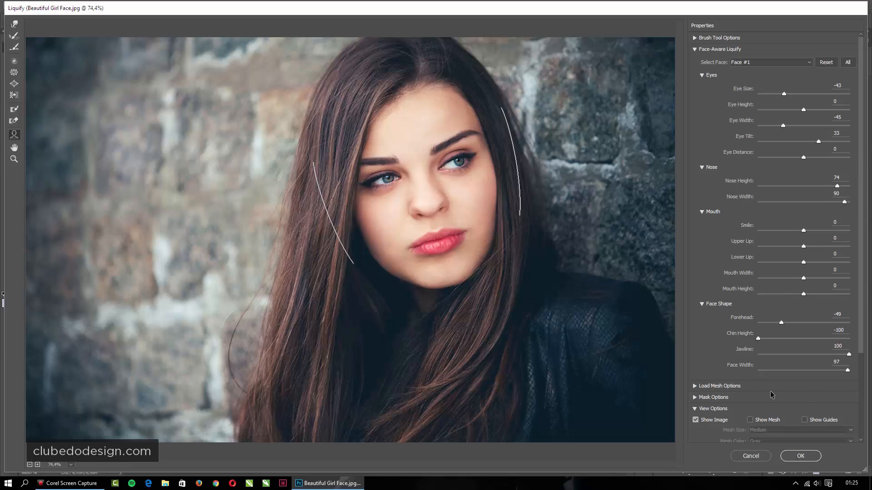
{"action": "key", "text": "Return"}
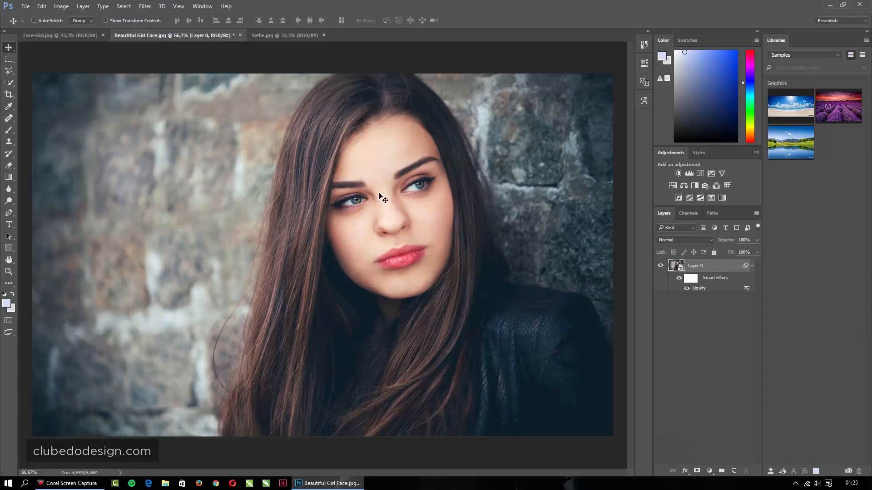
- Switch to the Selfie.jpg group photo and open it in the Liquify filter
{"action": "left_click", "coordinate": [297, 35]}
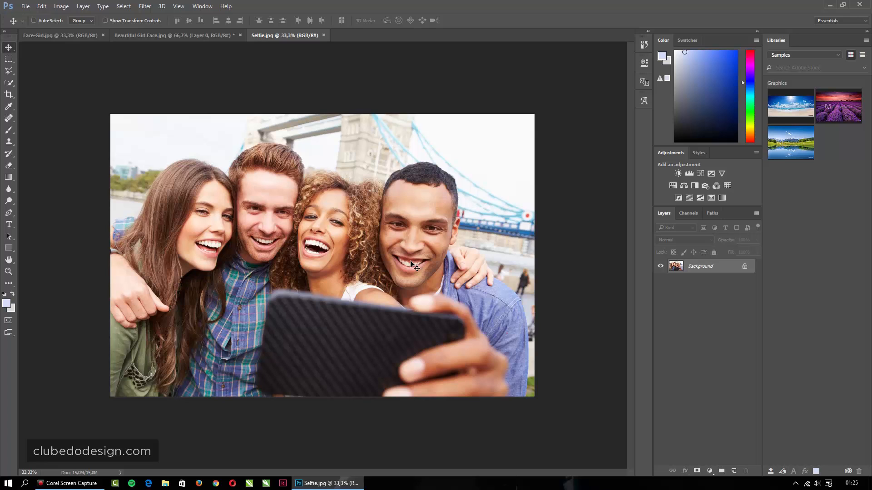
{"action": "left_click", "coordinate": [145, 7]}
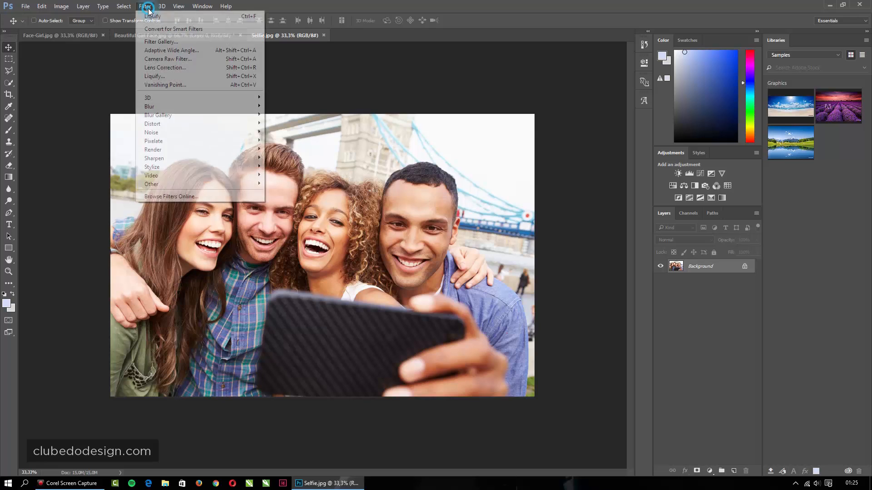
{"action": "left_click", "coordinate": [153, 77]}
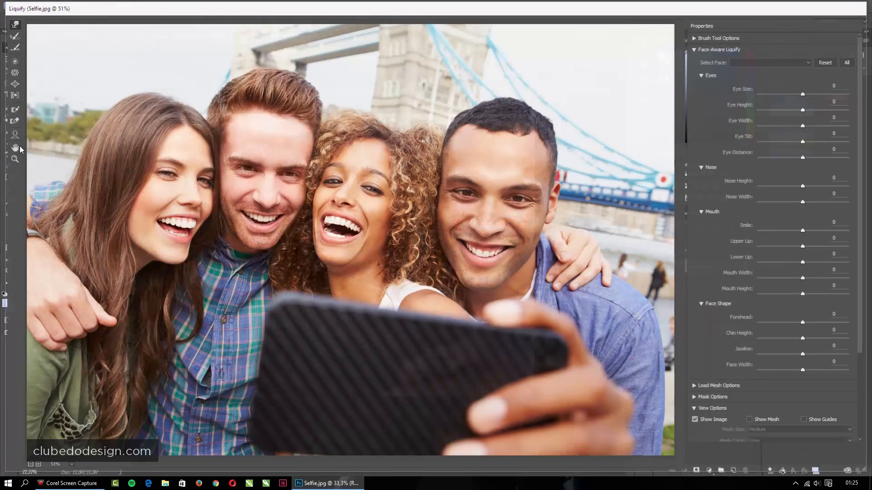
- Activate the Face Tool and look through the detected faces in the group photo, from Face #1 to Face #4
{"action": "left_click", "coordinate": [15, 138]}
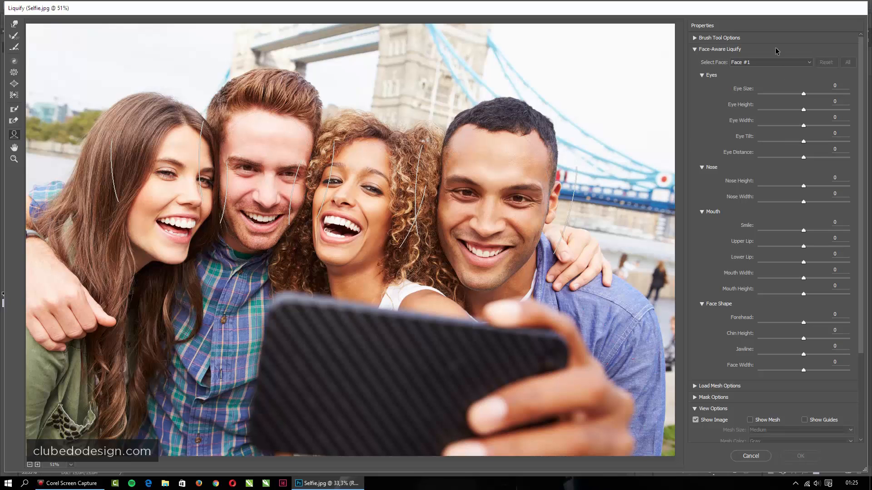
{"action": "left_click", "coordinate": [808, 66]}
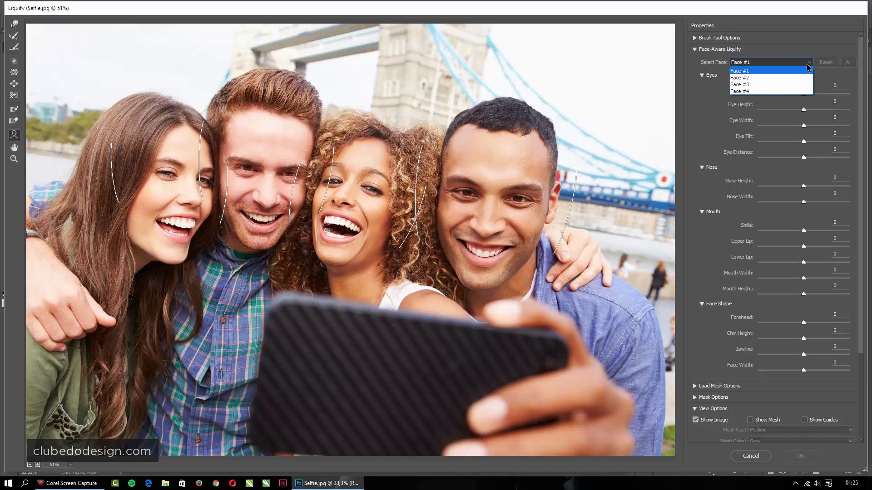
{"action": "left_click", "coordinate": [759, 84]}
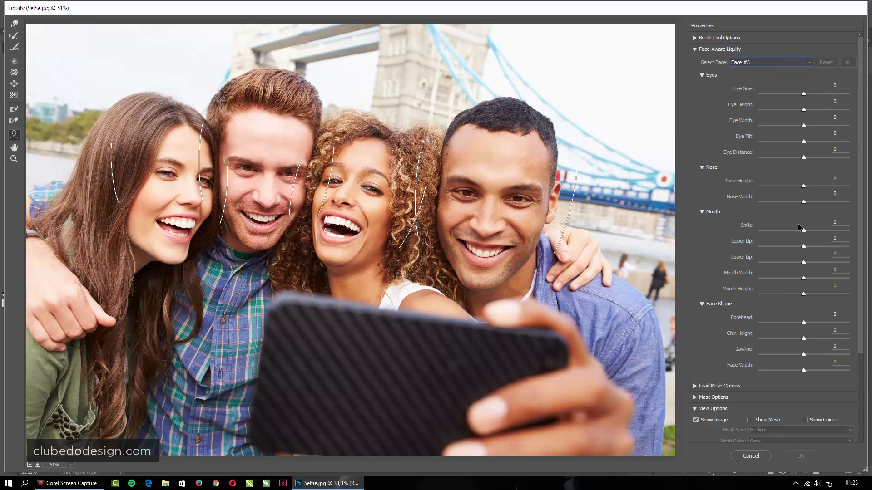
{"action": "left_click", "coordinate": [795, 64]}
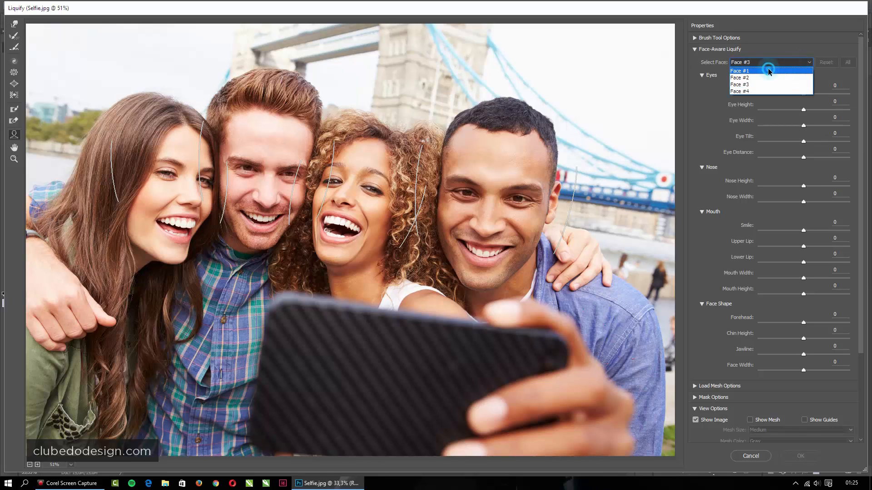
{"action": "left_click", "coordinate": [772, 71]}
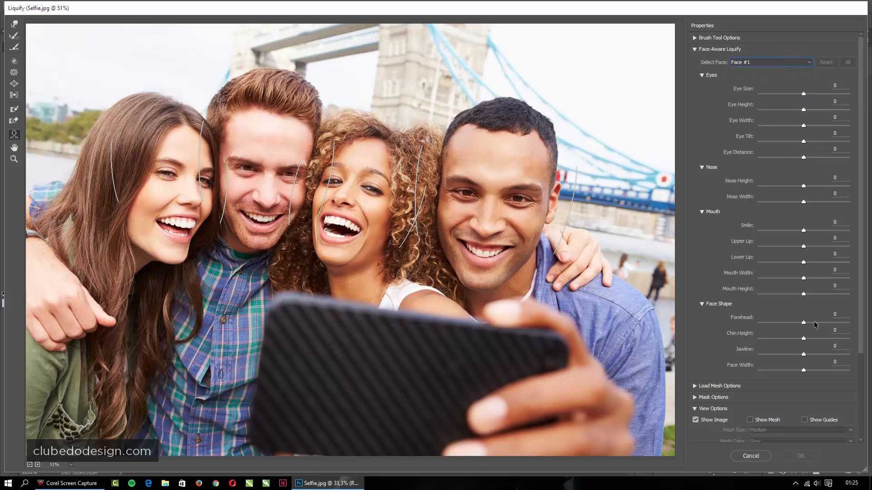
{"action": "left_click", "coordinate": [792, 64]}
{"action": "left_click", "coordinate": [758, 62]}
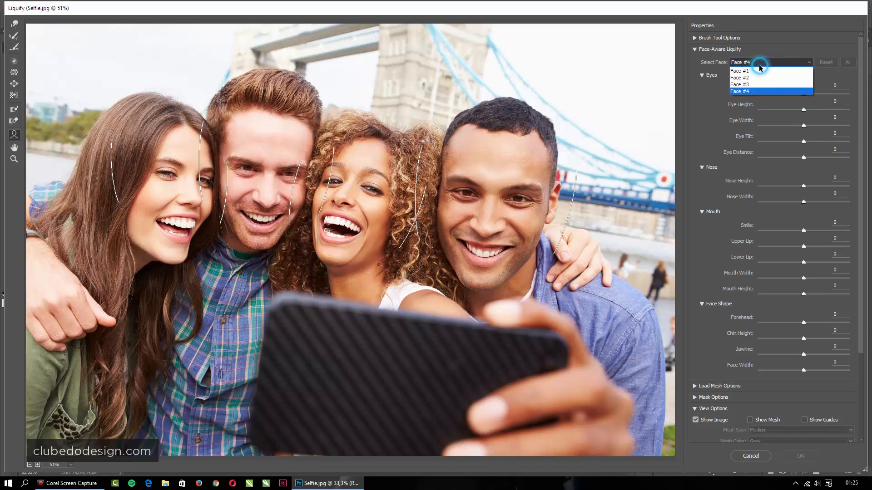
{"action": "left_click", "coordinate": [749, 69]}
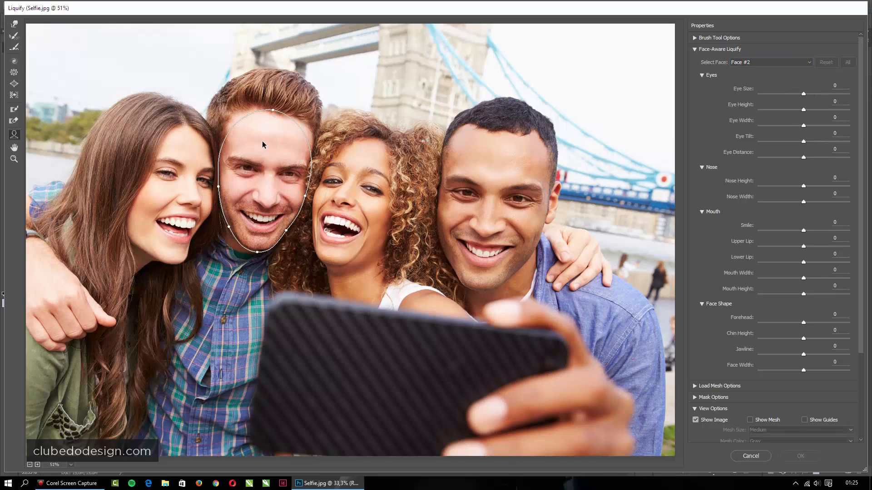
- Reshape Face #4 with face width 55, chin height -9, nose height 39, nose width -62, upper lip -29 and lower lip 72
{"action": "mouse_move", "coordinate": [483, 170]}
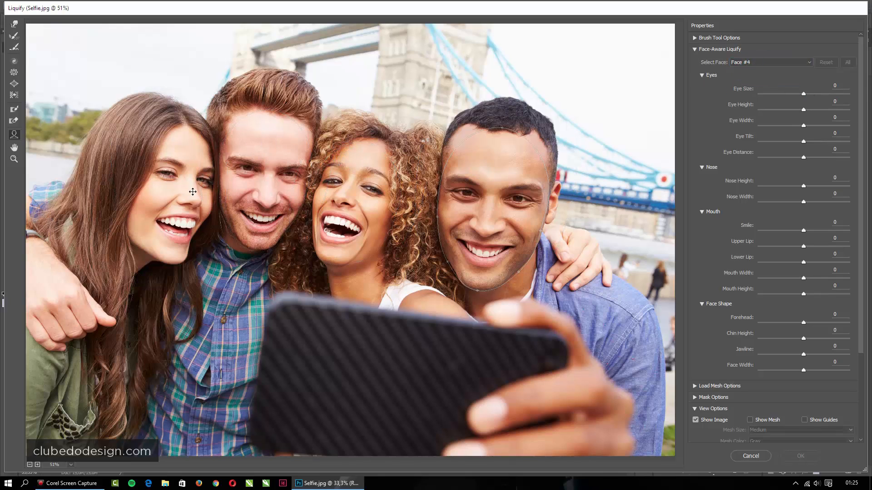
{"action": "mouse_move", "coordinate": [261, 151]}
{"action": "left_click_drag", "start_coordinate": [541, 231], "coordinate": [548, 232]}
{"action": "left_click_drag", "start_coordinate": [481, 291], "coordinate": [477, 297]}
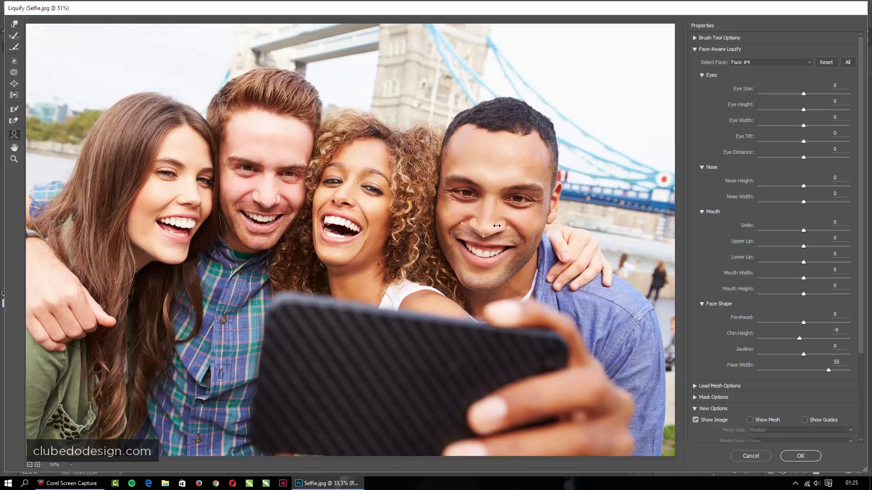
{"action": "left_click_drag", "start_coordinate": [503, 228], "coordinate": [483, 256]}
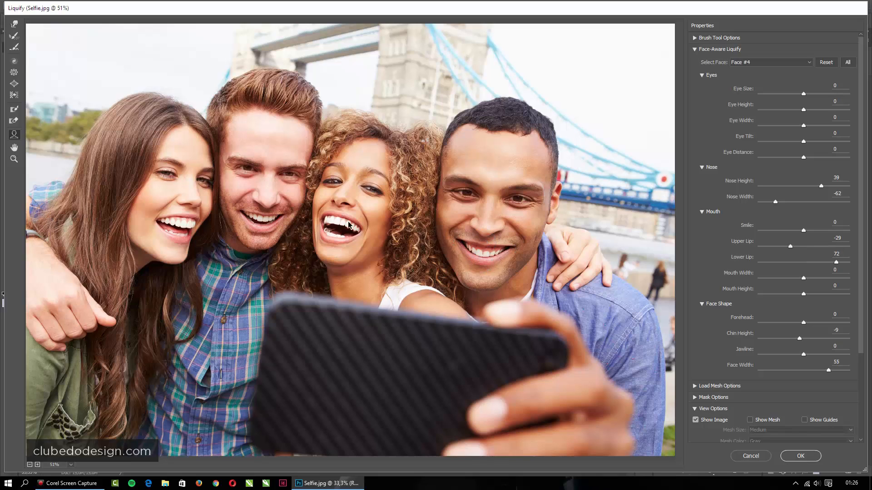
- Set Face #3's eye size to 25 and smile to 100, and Face #2's forehead to -100 and face width to -30
{"action": "left_click_drag", "start_coordinate": [343, 223], "coordinate": [382, 182]}
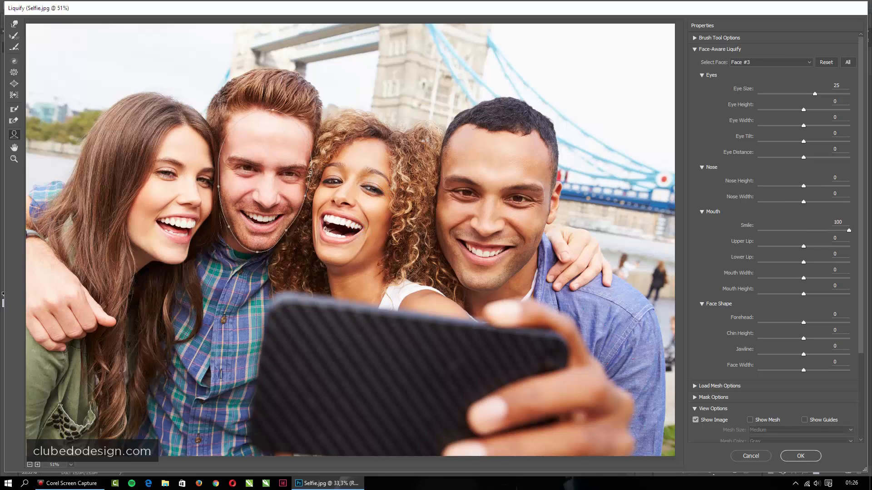
{"action": "left_click_drag", "start_coordinate": [264, 111], "coordinate": [271, 117]}
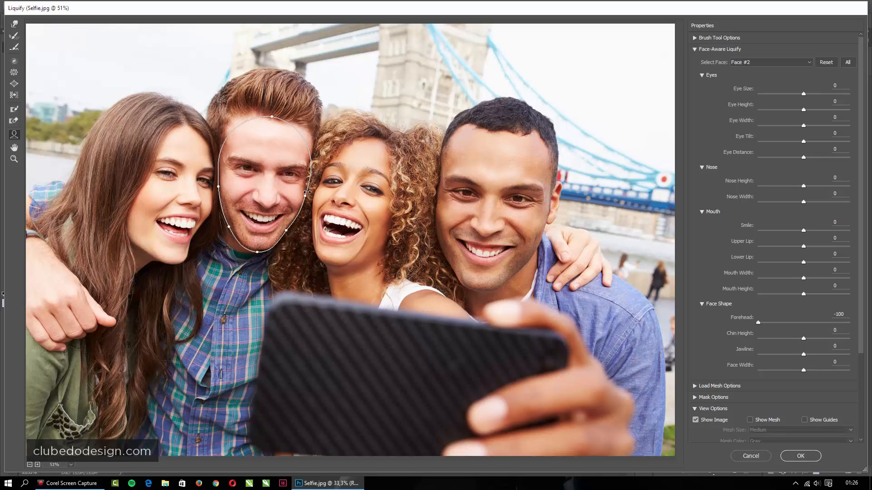
{"action": "left_click_drag", "start_coordinate": [307, 194], "coordinate": [295, 194]}
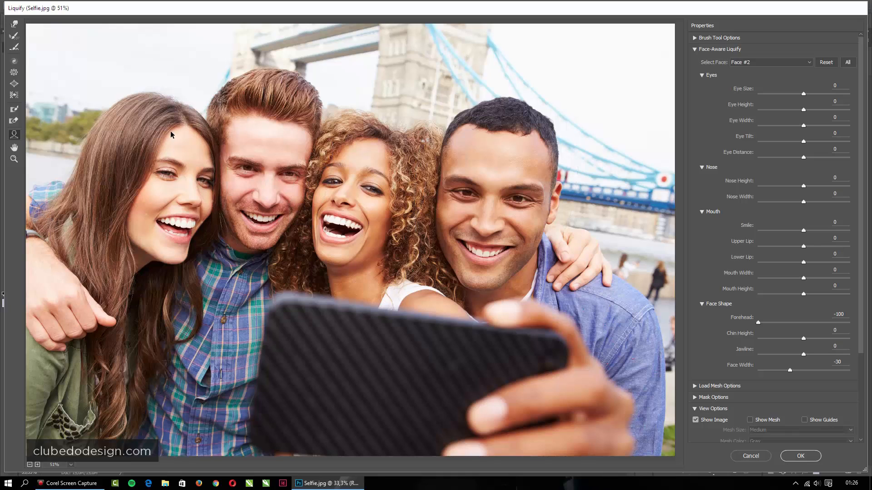
- Set Face #1's chin height to -100, upper lip to 100 and lower lip to -1, undoing the extra adjustment made after them
{"action": "mouse_move", "coordinate": [164, 196]}
{"action": "mouse_move", "coordinate": [163, 176]}
{"action": "left_click", "coordinate": [181, 237]}
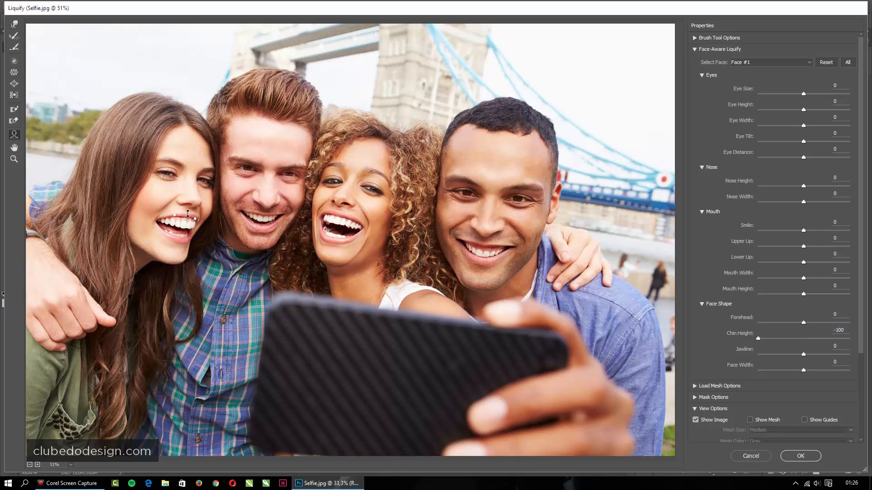
{"action": "left_click_drag", "start_coordinate": [186, 202], "coordinate": [178, 236]}
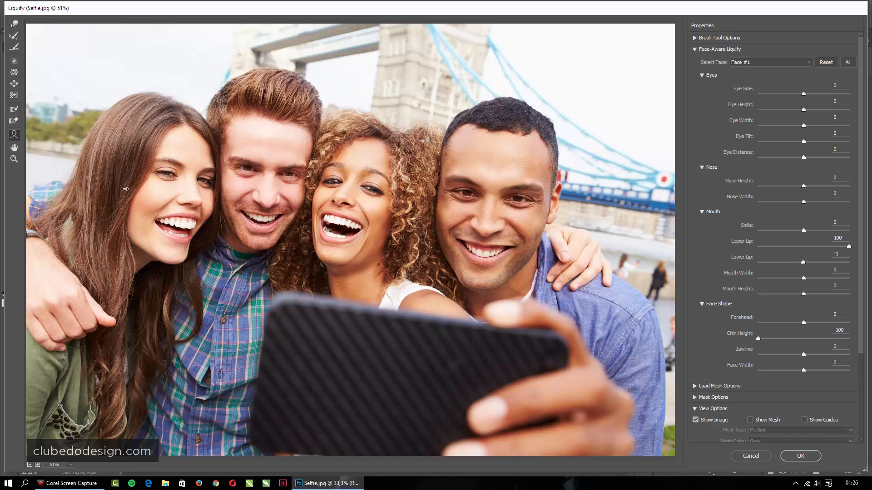
{"action": "left_click_drag", "start_coordinate": [162, 190], "coordinate": [139, 197]}
{"action": "key", "text": "ctrl+z"}
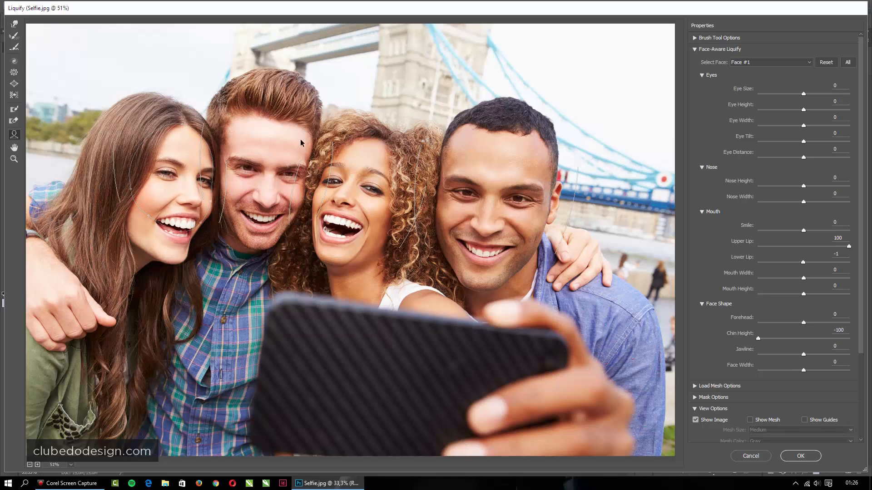
- Set Face #2's nose height to -6 and apply the Liquify filter to the group photo
{"action": "left_click_drag", "start_coordinate": [267, 207], "coordinate": [266, 209]}
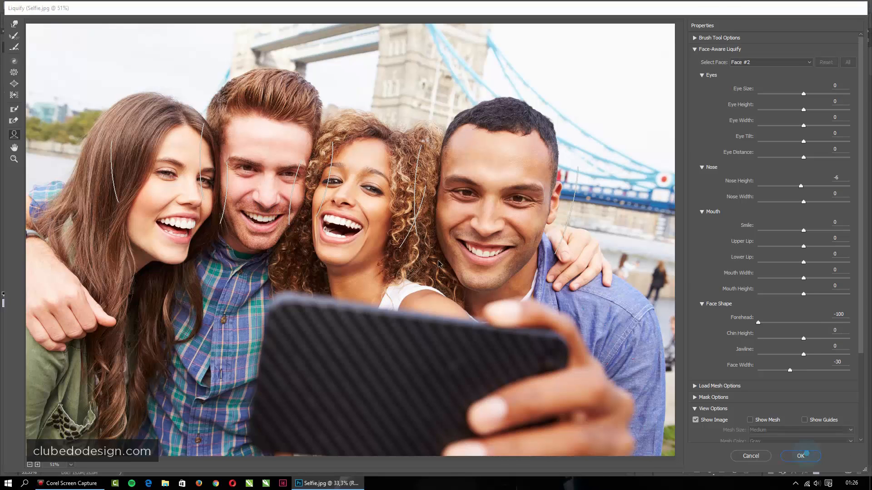
{"action": "left_click", "coordinate": [800, 456]}
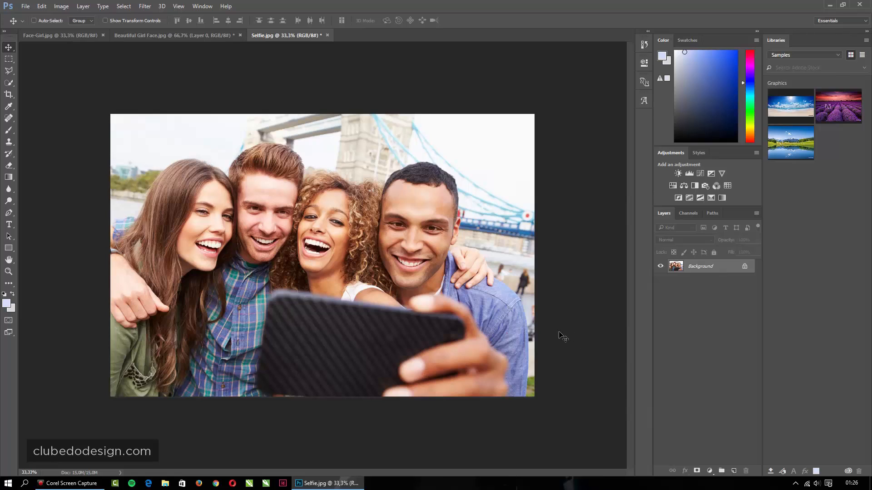
- Undo and redo the Liquify filter repeatedly to compare the group photo before and after the face changes
{"action": "key", "text": "ctrl+z"}
{"action": "key", "text": "ctrl+z"}
{"action": "key", "text": "ctrl+z"}
{"action": "key", "text": "ctrl+z"}
{"action": "key", "text": "ctrl+z"}
{"action": "key", "text": "ctrl+z"}
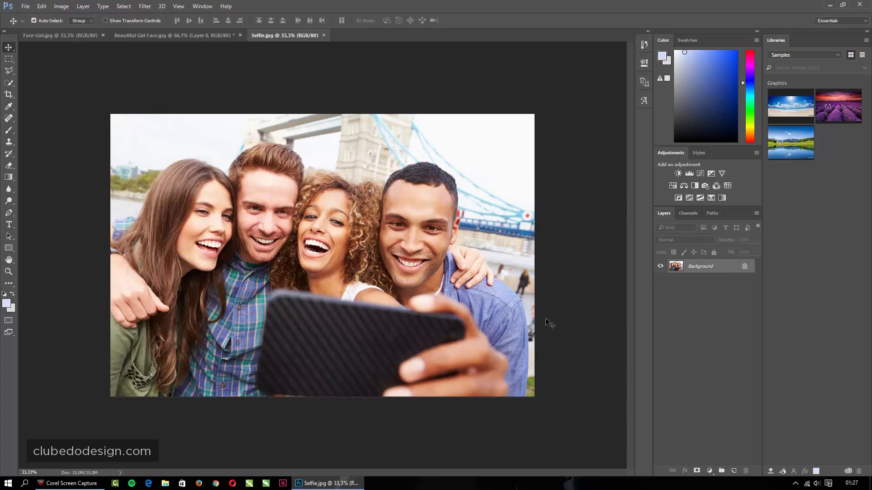